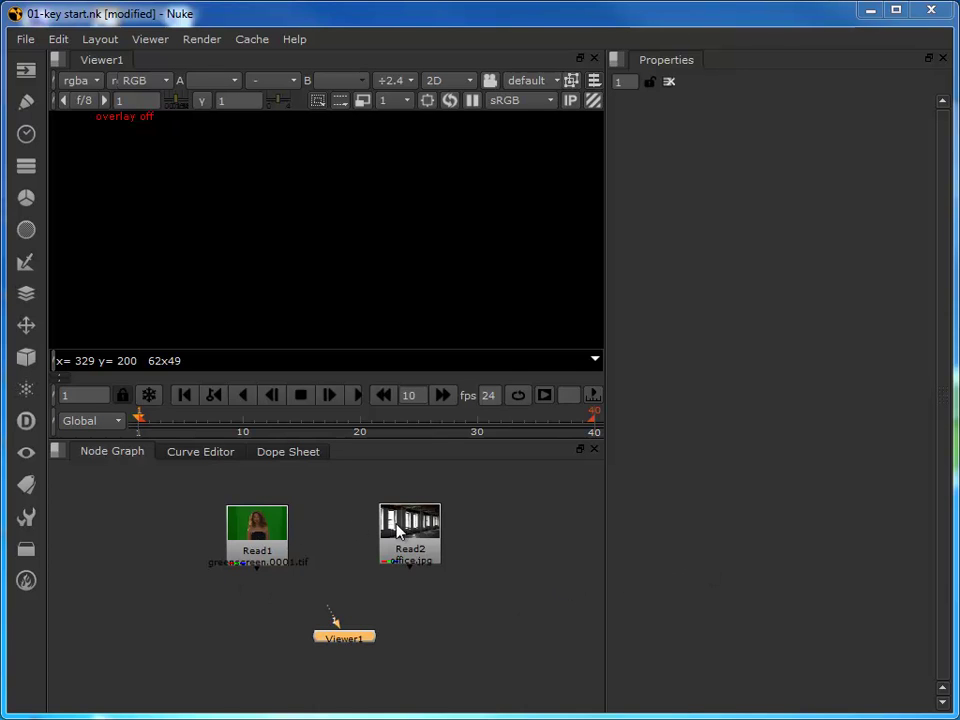
- Preview the greenscreen footage from Read1 and the office background from Read2 in the viewer, and disconnect the viewer from both
mouse_move(414, 533)
mouse_down()
mouse_move(405, 535)
mouse_move(422, 530)
mouse_move(415, 544)
mouse_up()
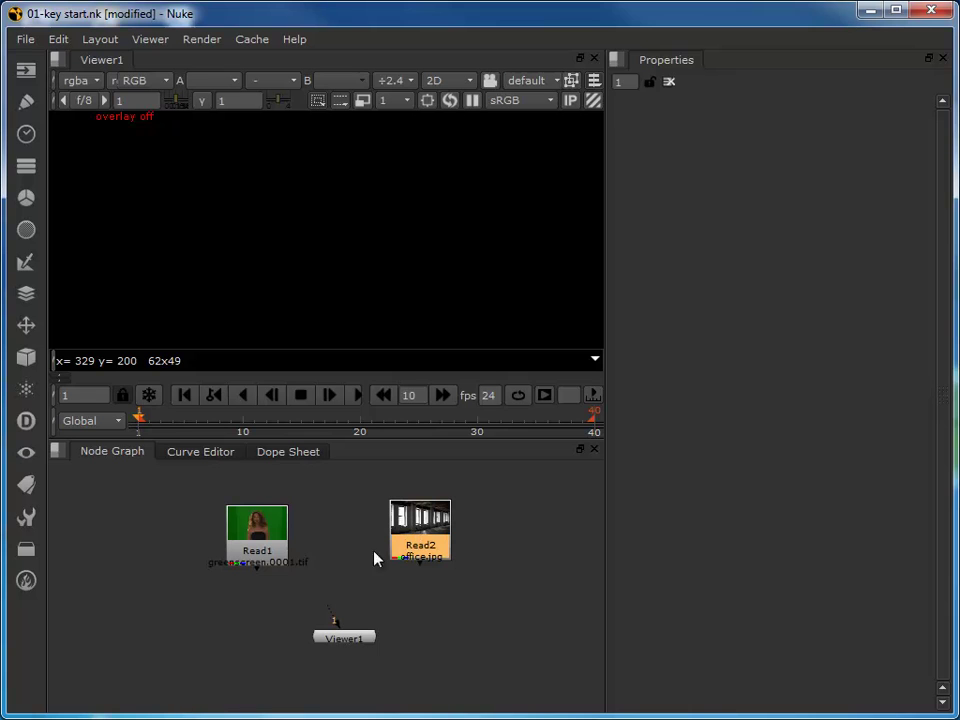
click(254, 547)
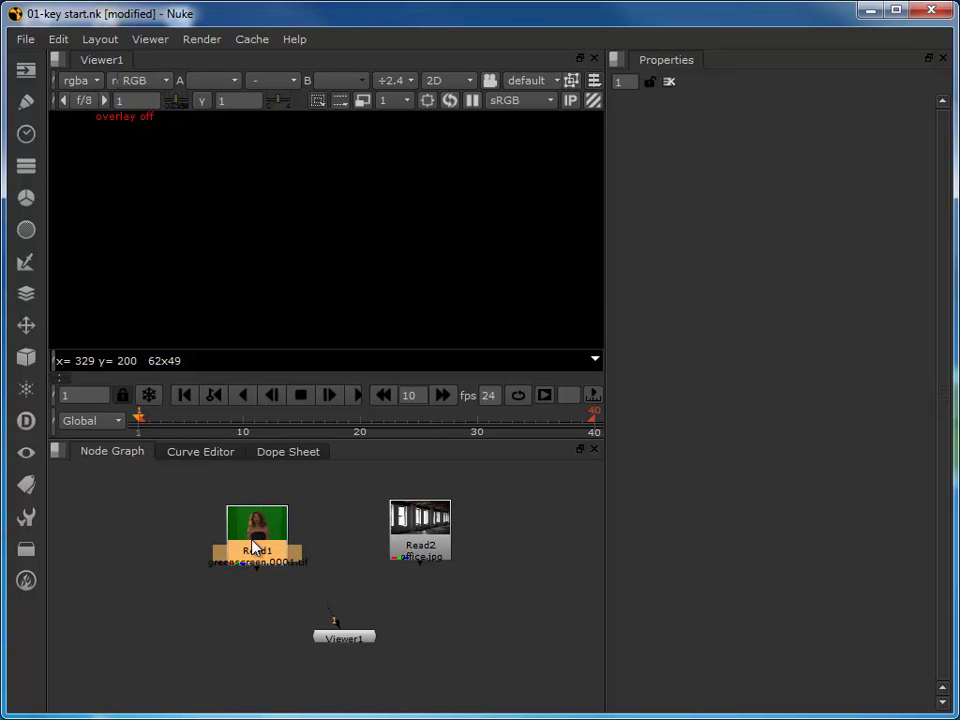
key(1)
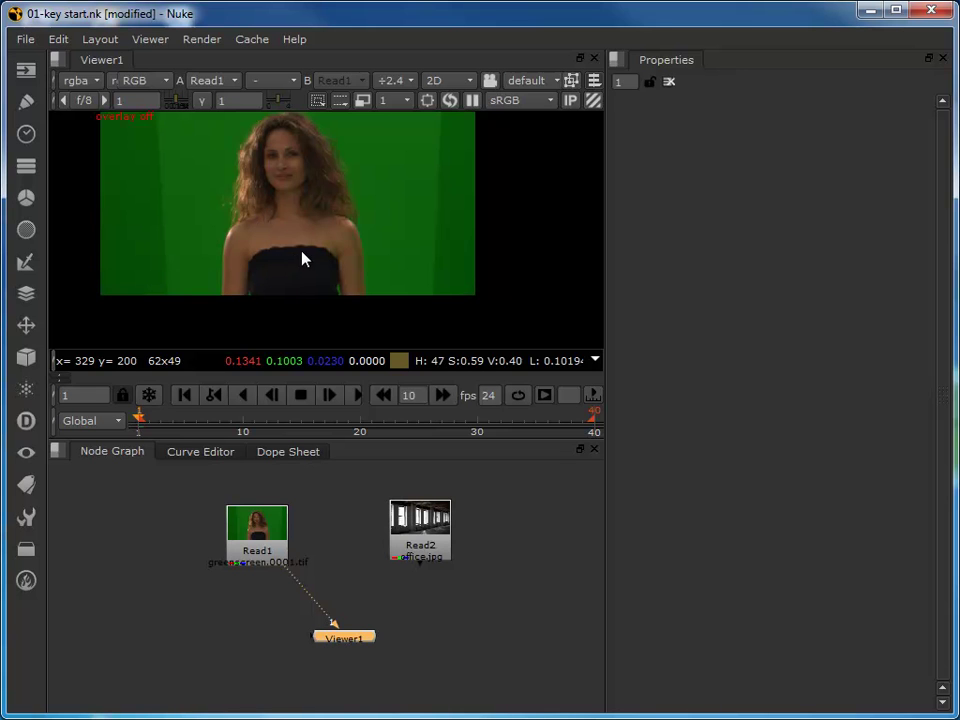
drag(237, 437, 47, 422)
click(421, 543)
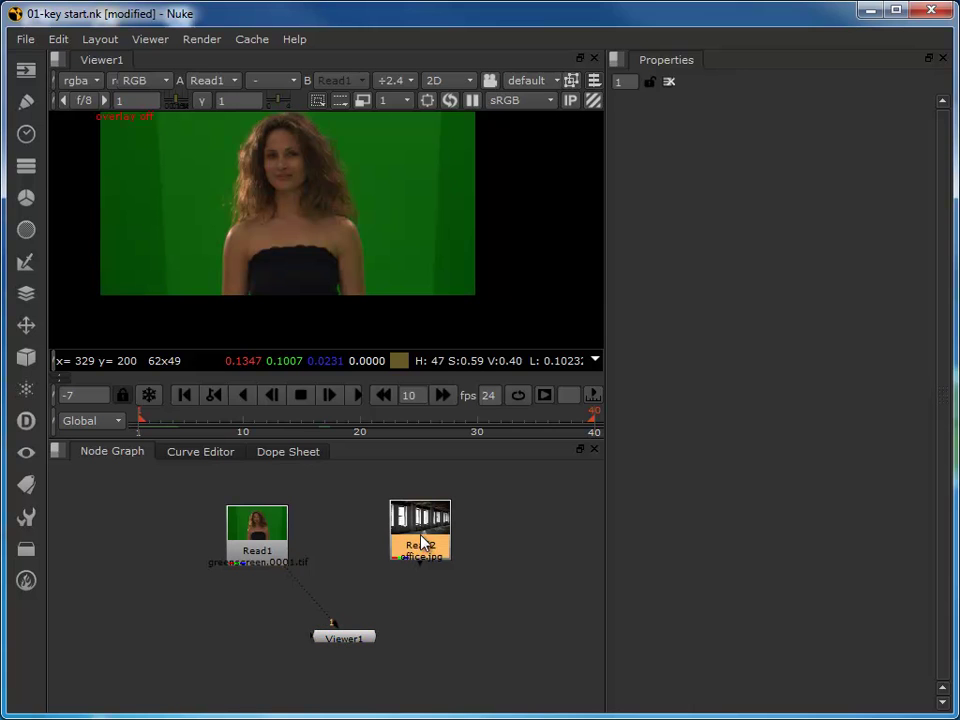
key(2)
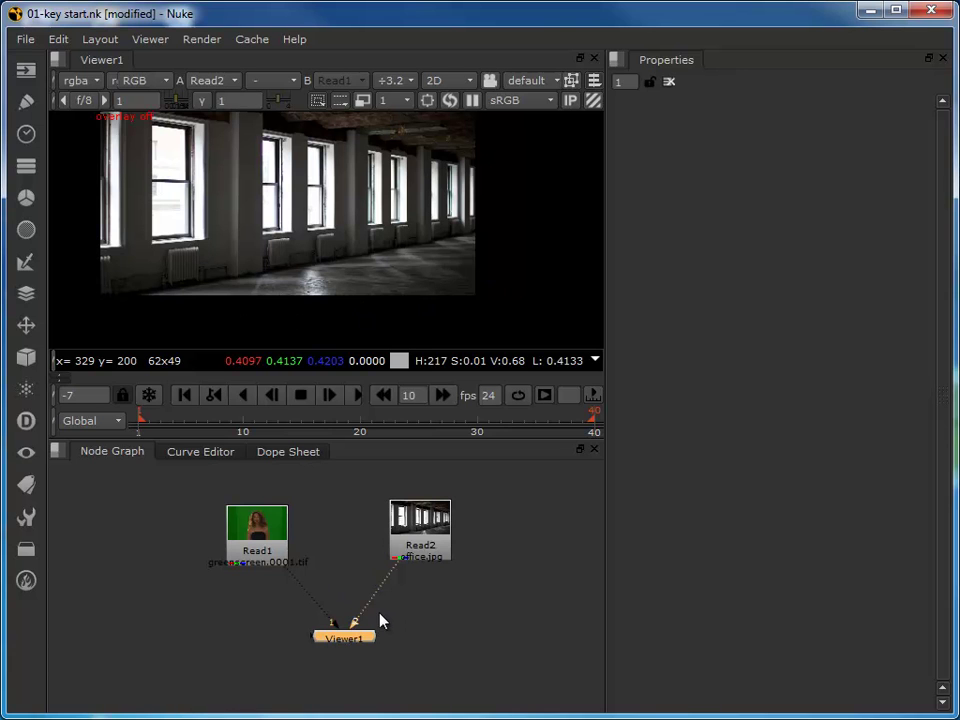
drag(360, 632, 293, 610)
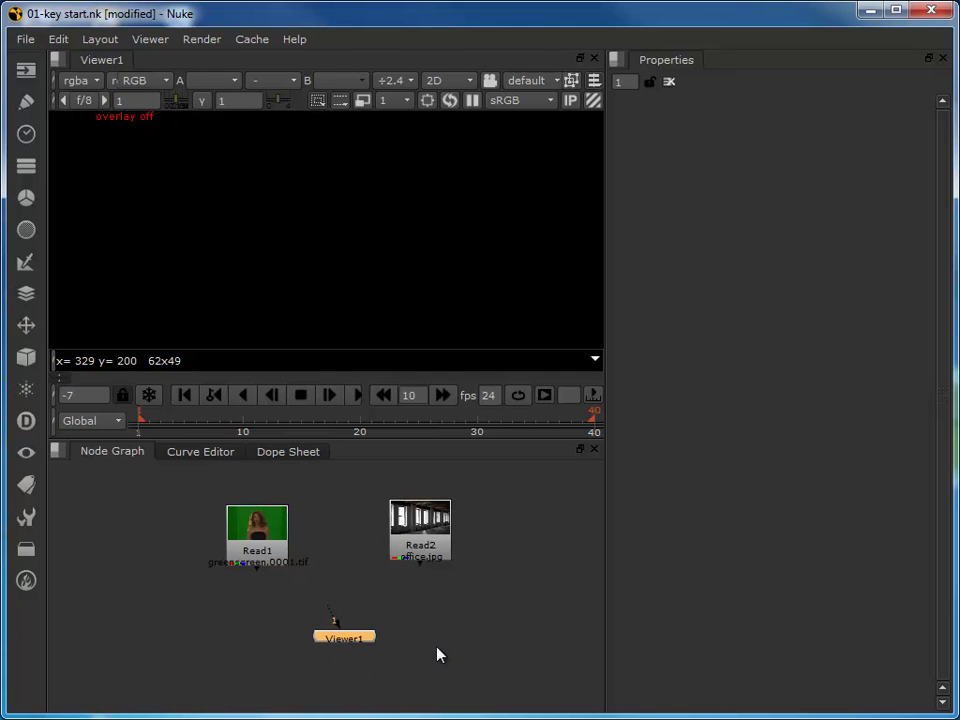
- Add an unconnected Keylight node in the empty area of the node graph below and beside Read2
click(505, 633)
key(Tab)
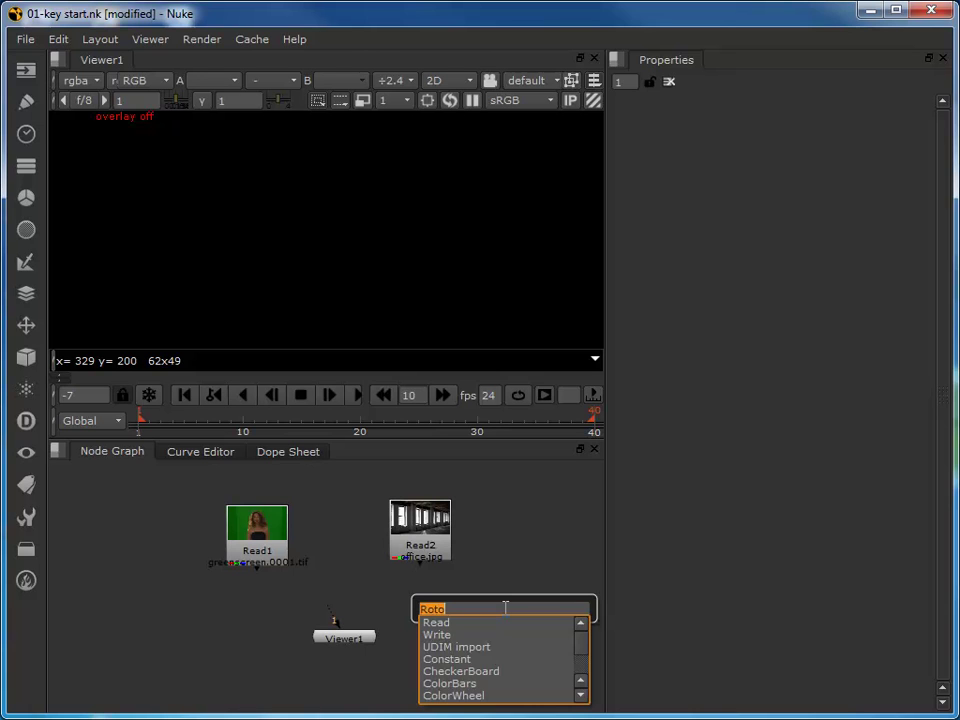
text(keyl)
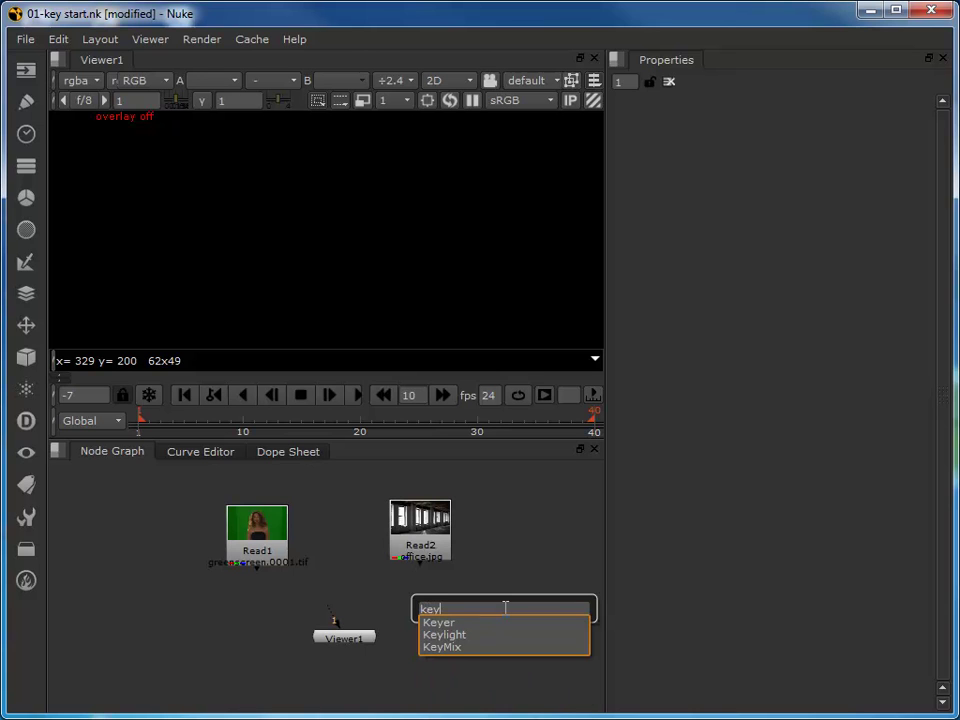
click(487, 624)
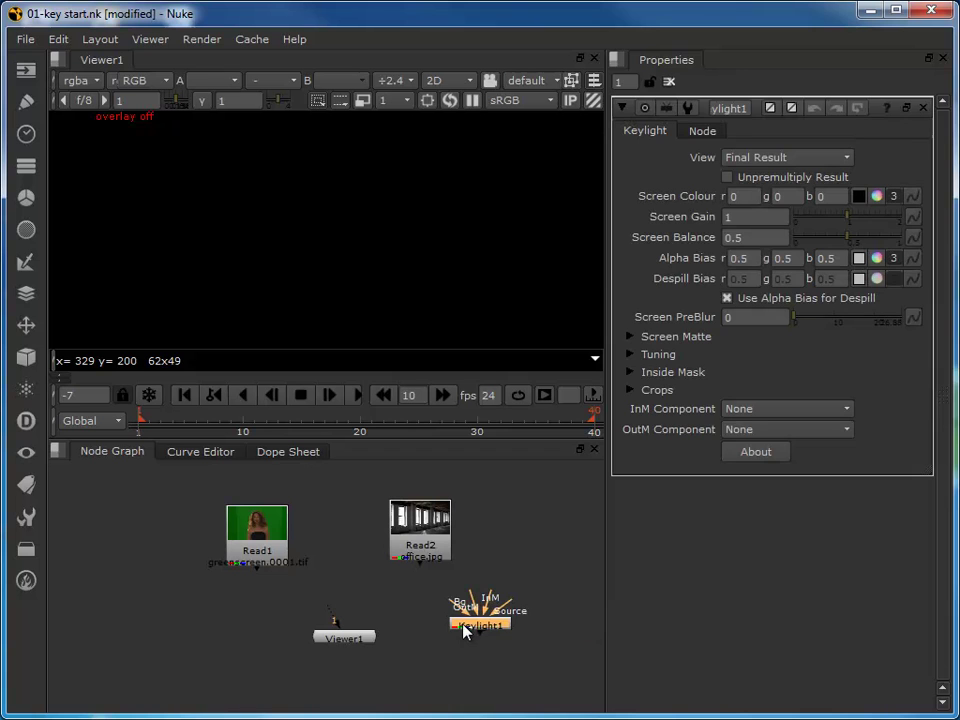
drag(485, 628, 495, 630)
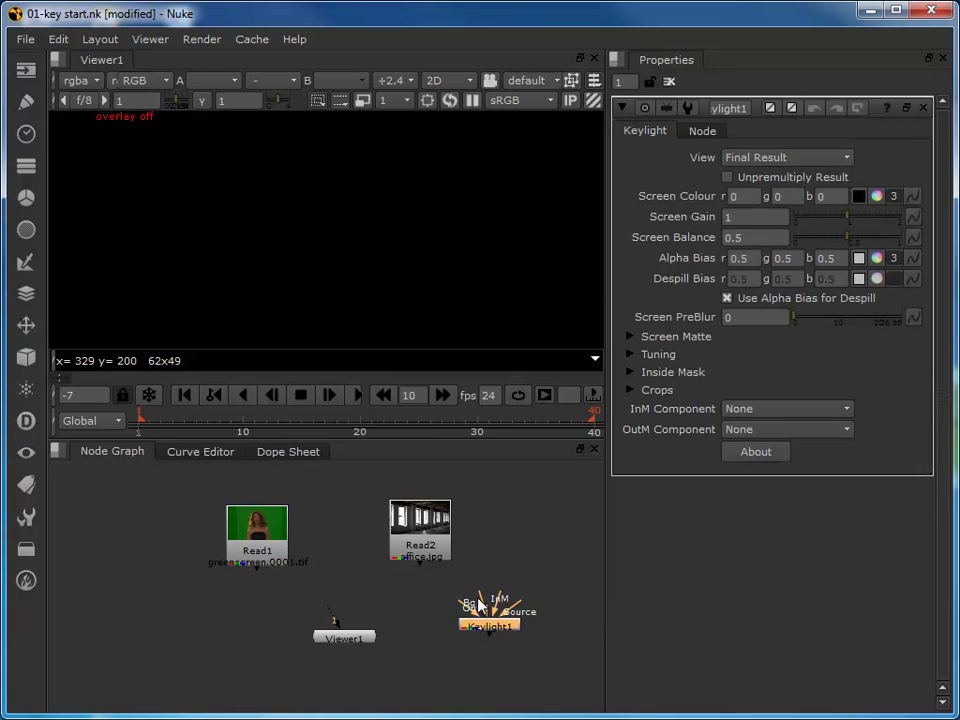
- Connect Keylight's Source input to the greenscreen Read1 and its Bg input to the office Read2, placing Keylight directly below Read2
drag(528, 617, 262, 542)
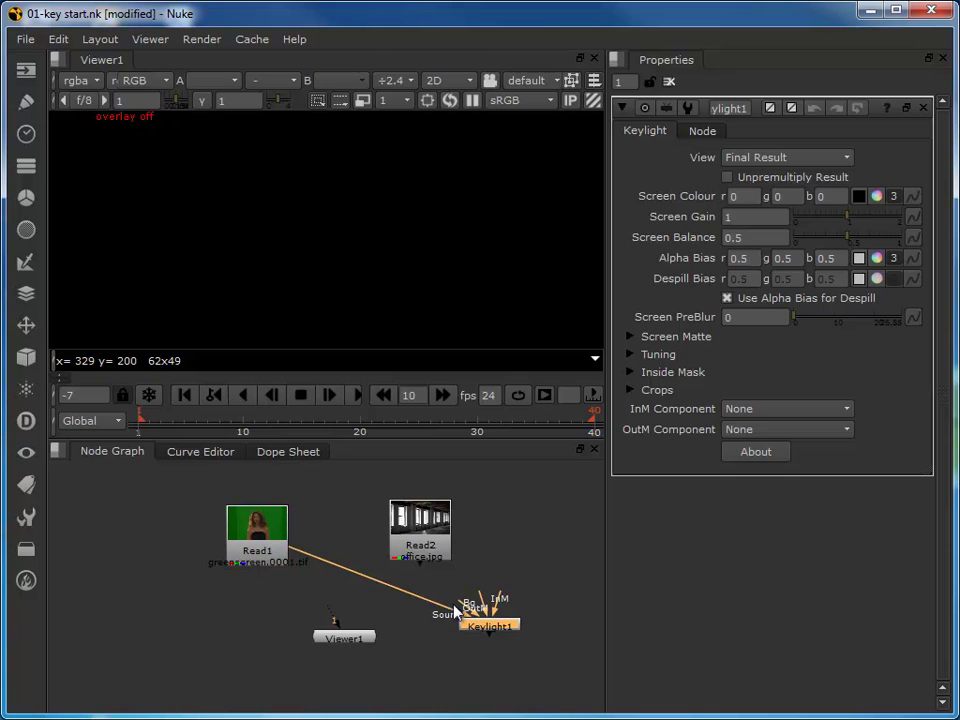
drag(463, 606, 407, 537)
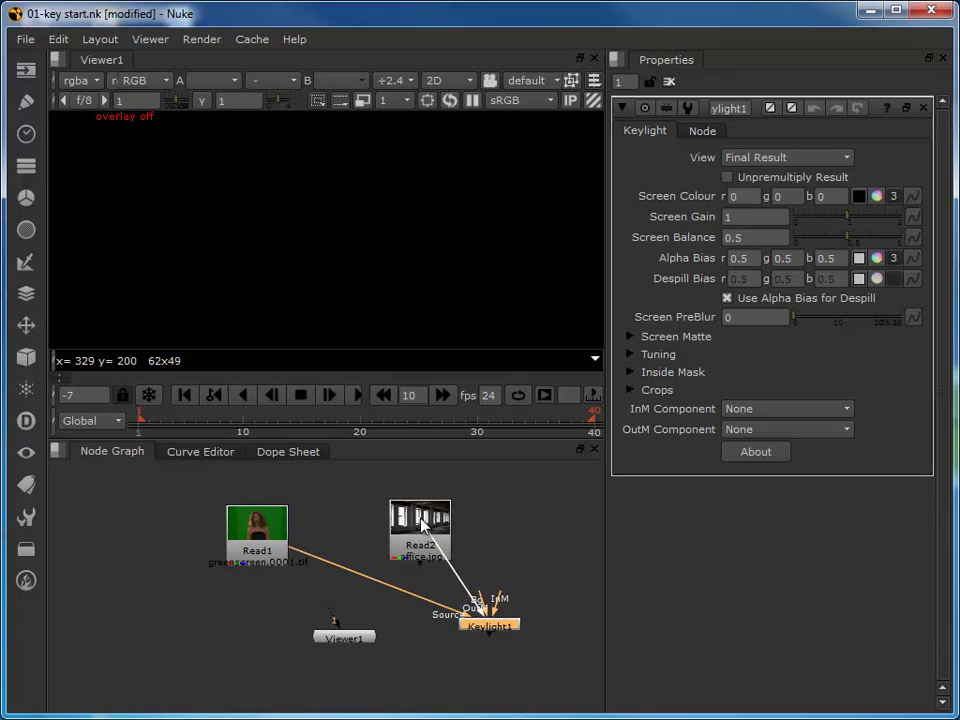
drag(470, 626, 424, 616)
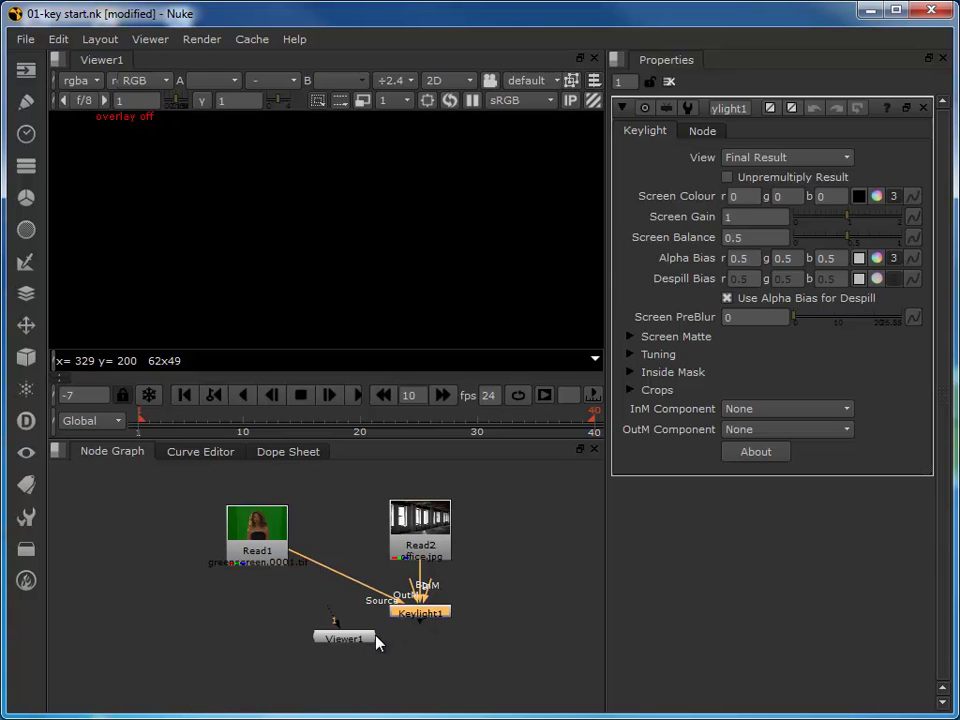
- Connect the Viewer to the Keylight output and line up both nodes in a column beneath Read2
drag(358, 648, 425, 622)
drag(428, 690, 414, 658)
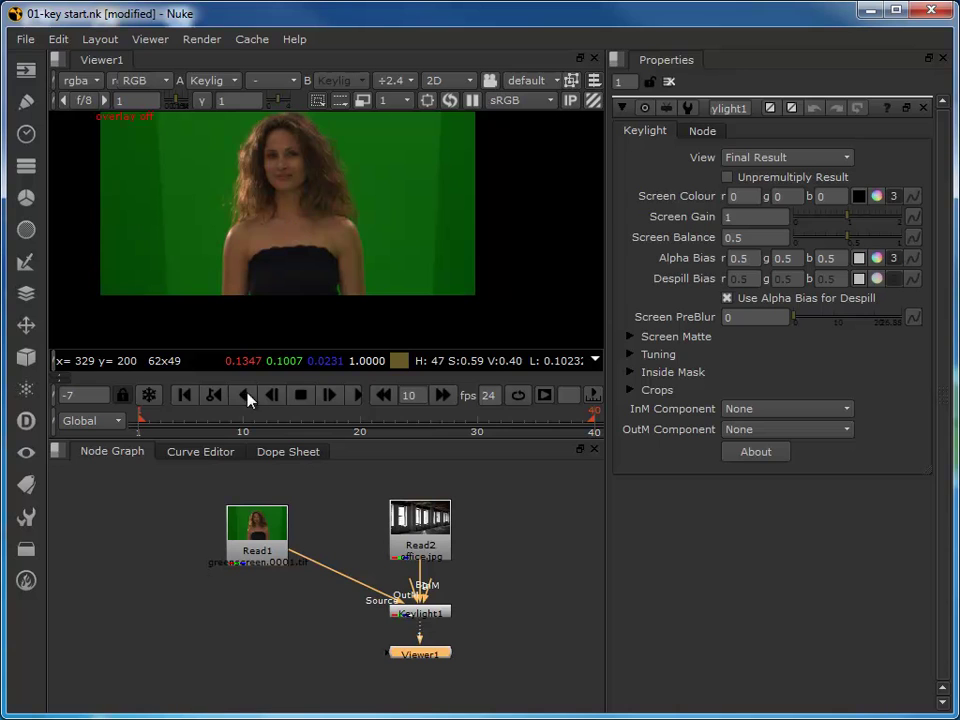
click(429, 621)
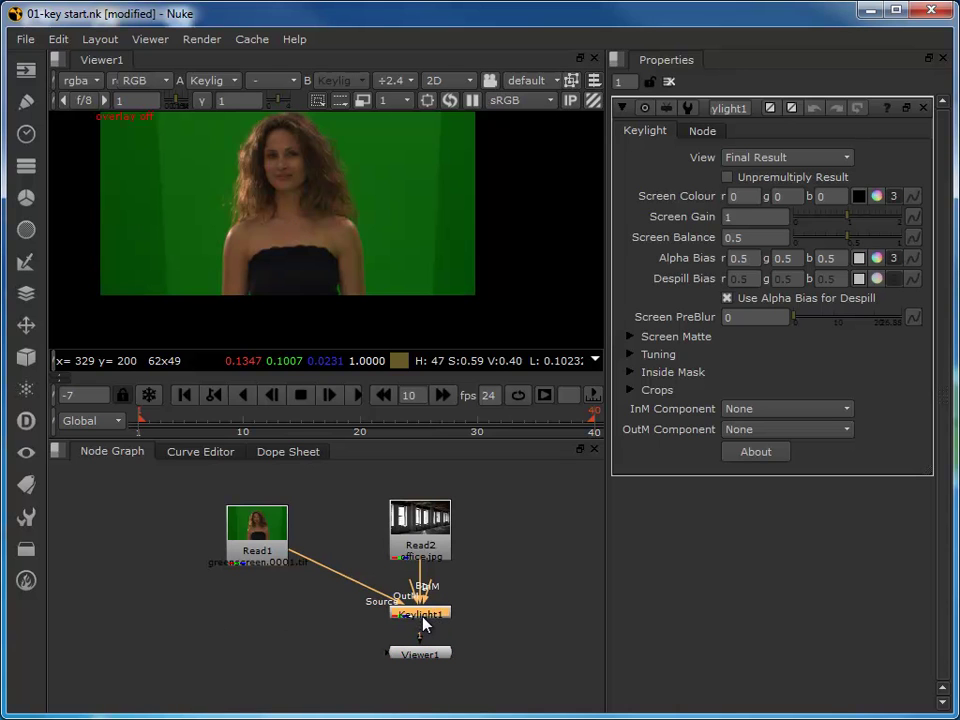
drag(423, 624, 424, 611)
click(431, 654)
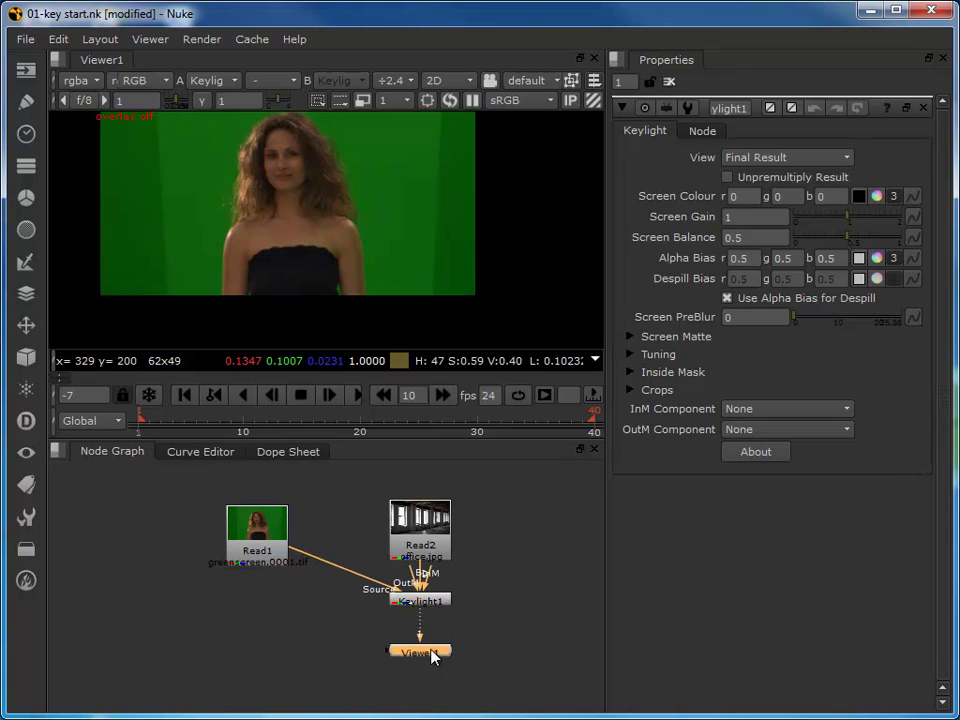
drag(431, 655, 433, 643)
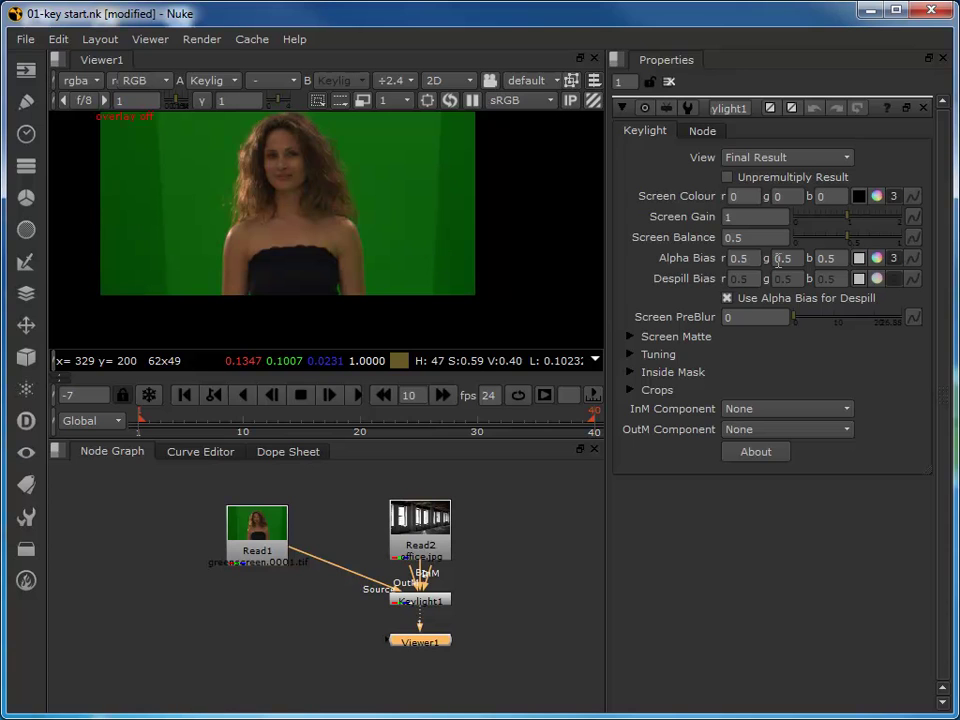
- Sample the green backdrop beside the woman as Keylight's Screen Colour, check the alpha, and resample to about r 0.005, g 0.119, b 0.002
click(857, 197)
ctrl+click(210, 200)
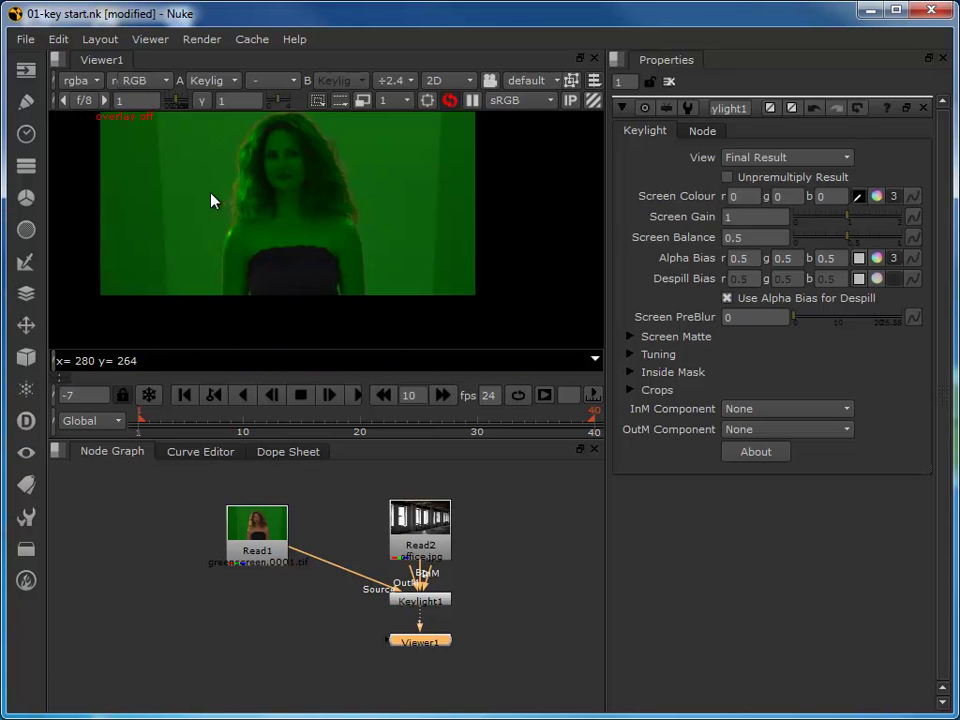
ctrl+click(199, 204)
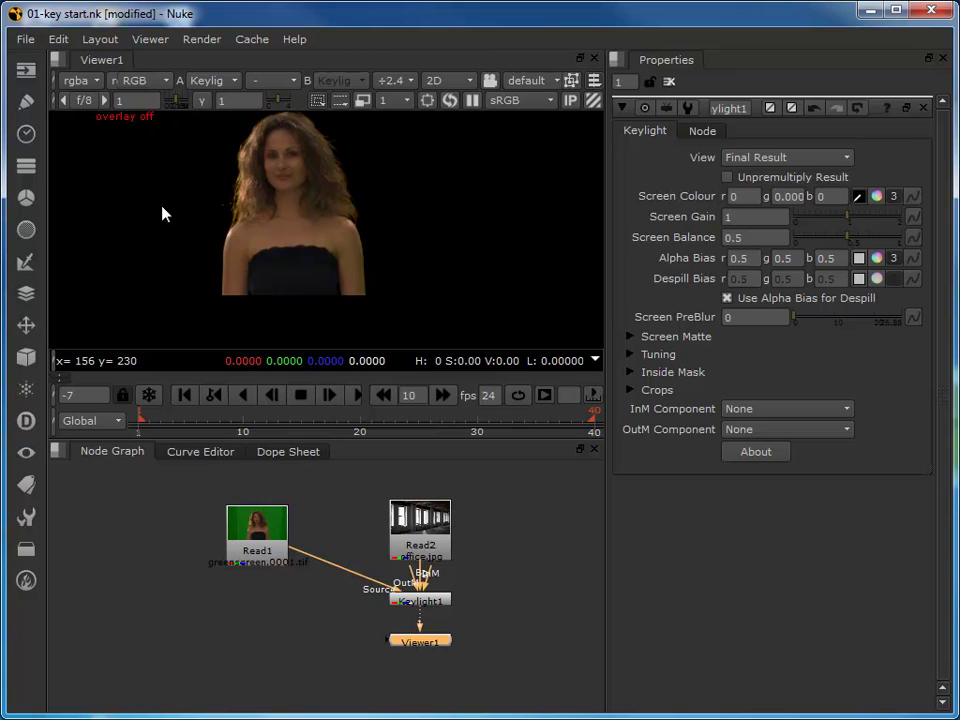
key(a)
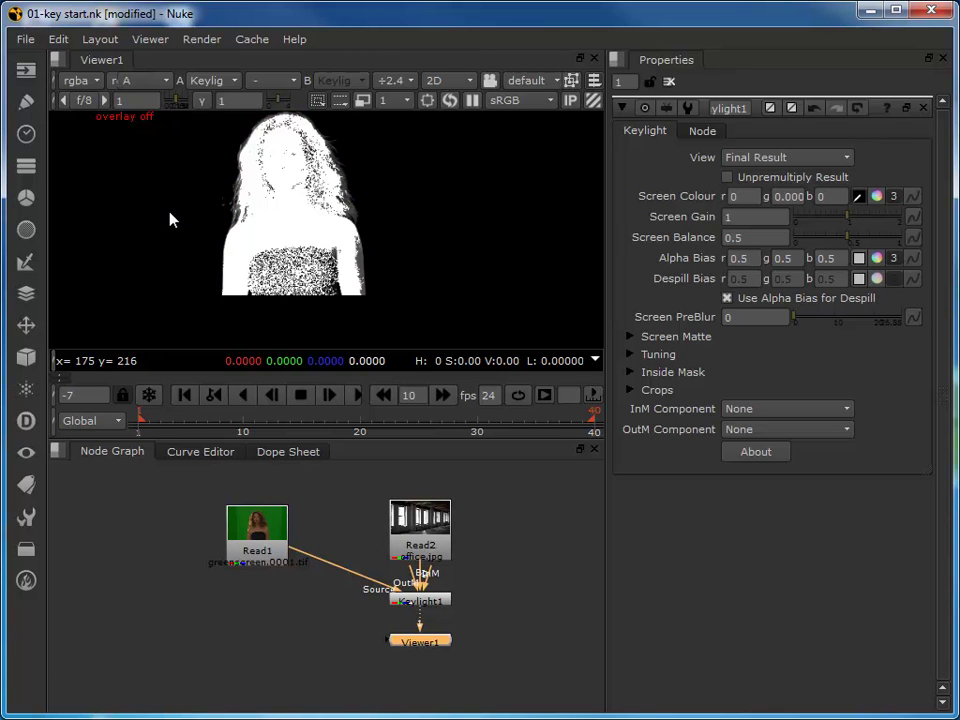
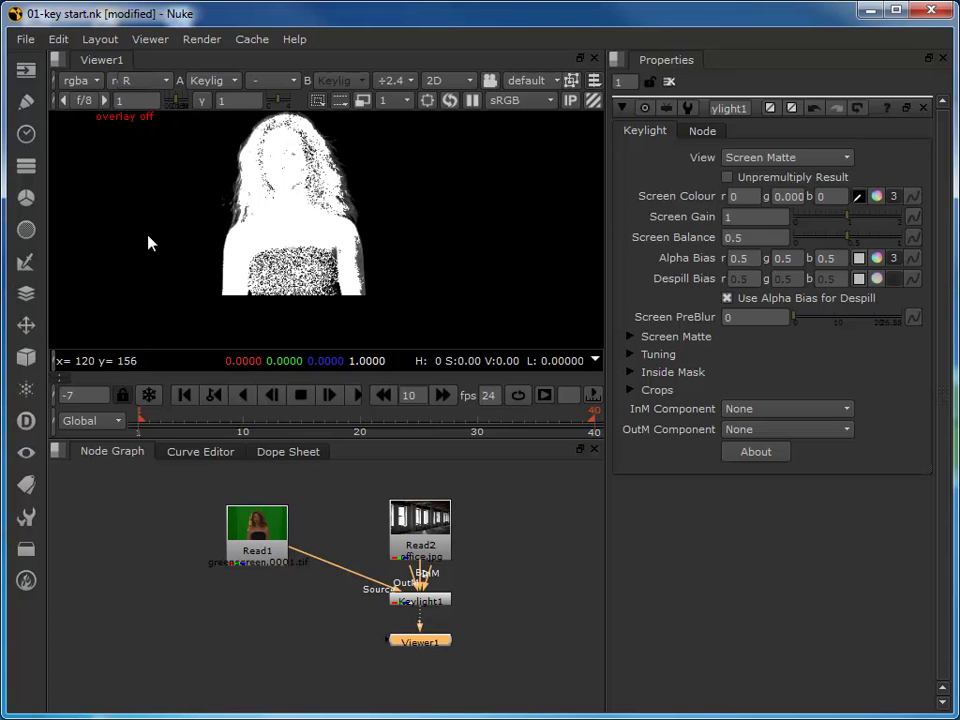
ctrl+shift+drag(201, 214, 195, 242)
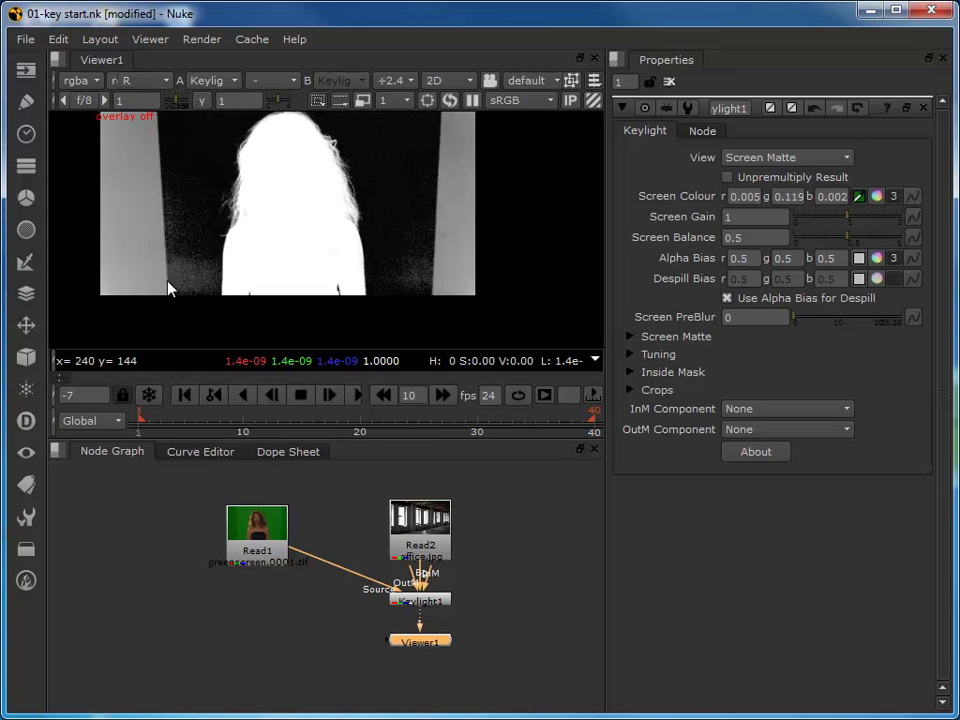
- Turn on the viewer overlay and examine the sampled pixel and the surrounding noise in the screen matte up close
key(o)
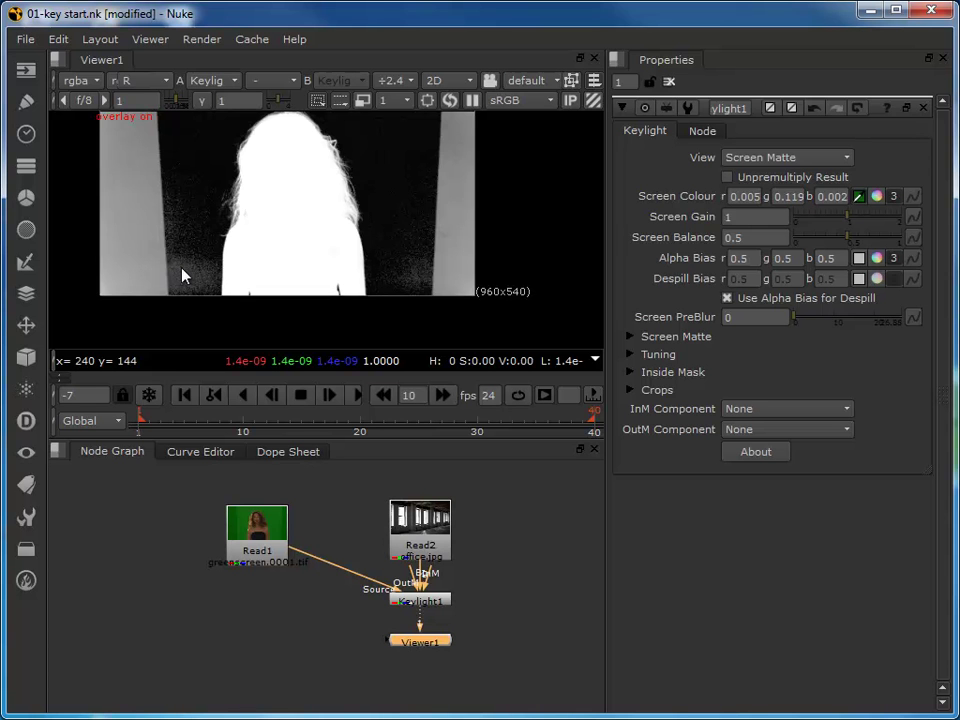
scroll(172, 276, up, 4)
scroll(224, 255, up, 6)
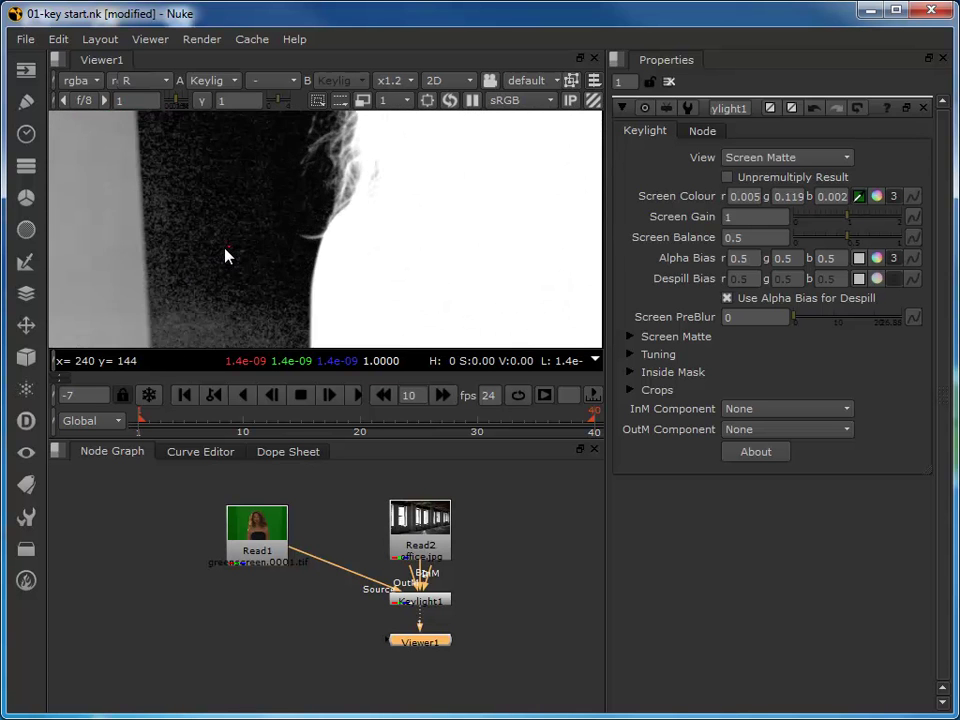
scroll(222, 257, up, 5)
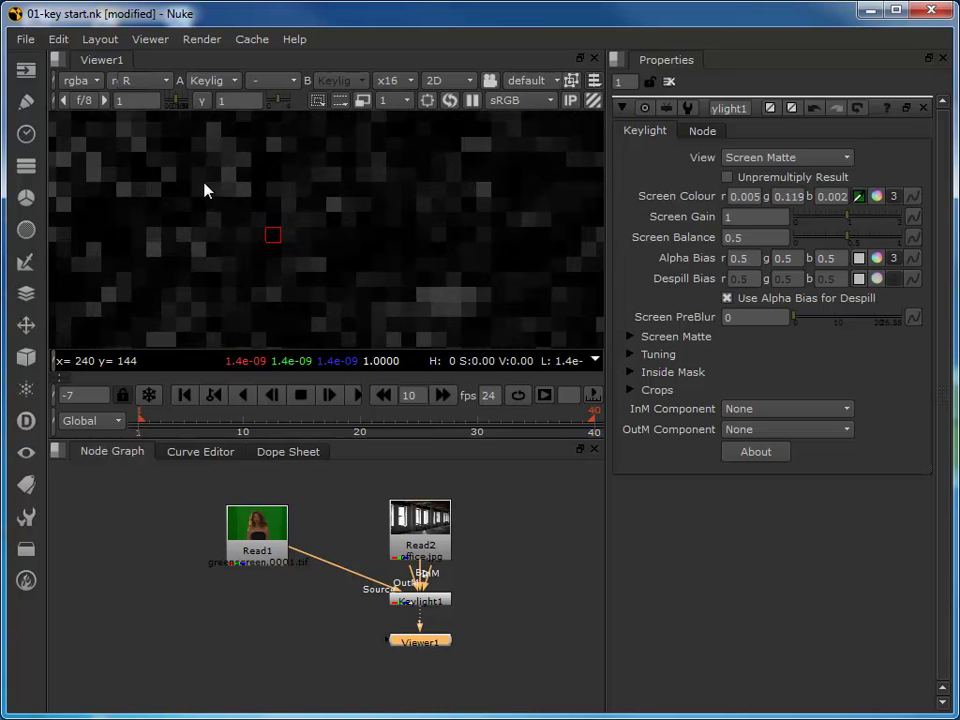
scroll(239, 290, down, 1)
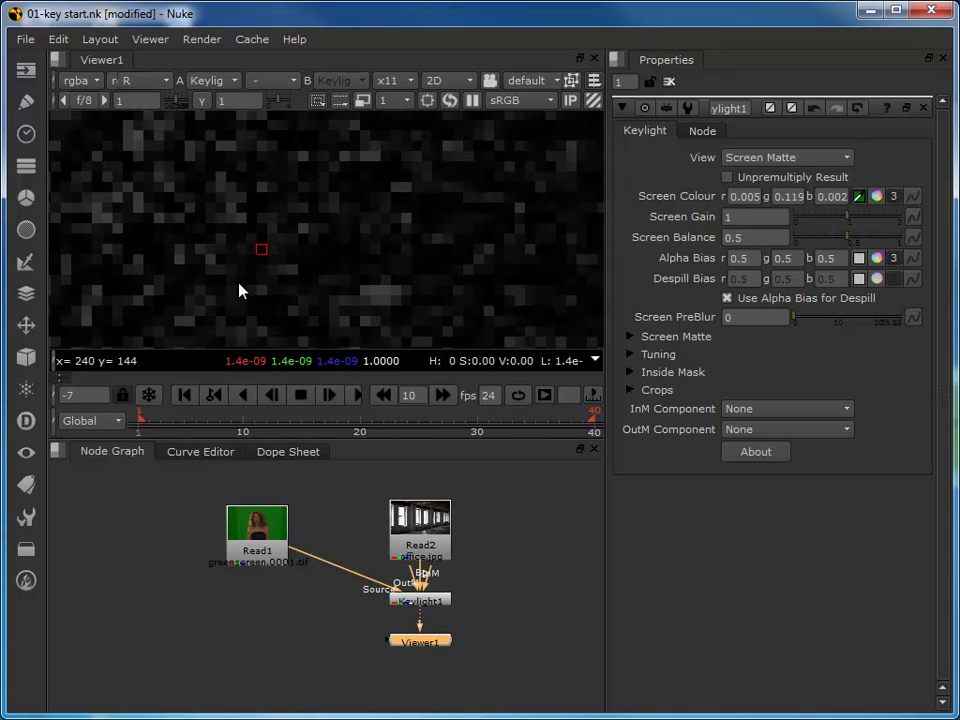
scroll(239, 290, up, 3)
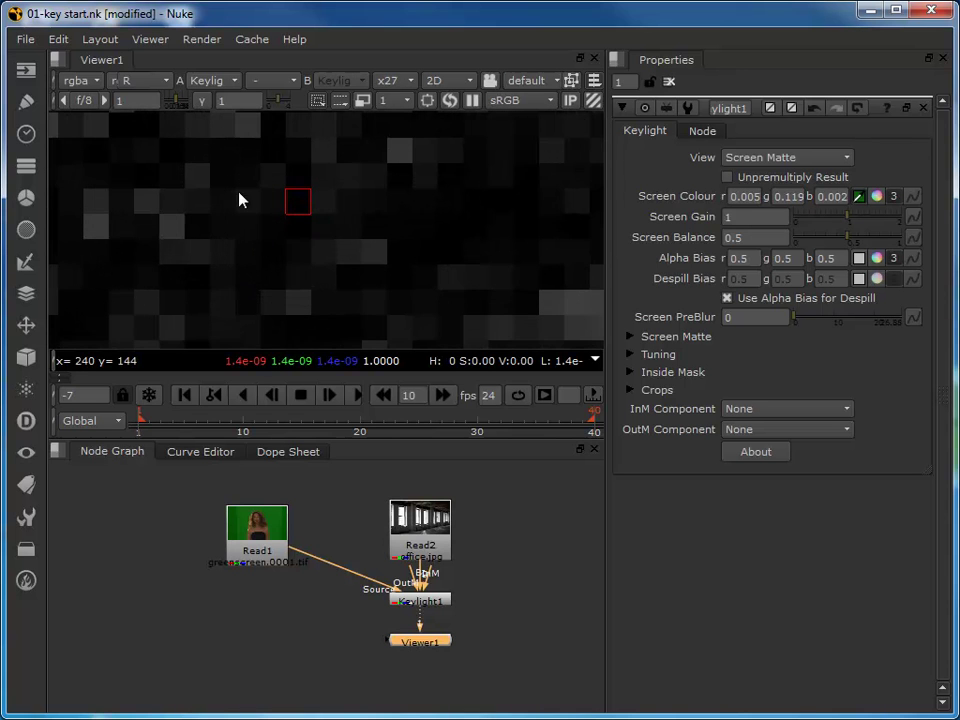
scroll(240, 200, down, 2)
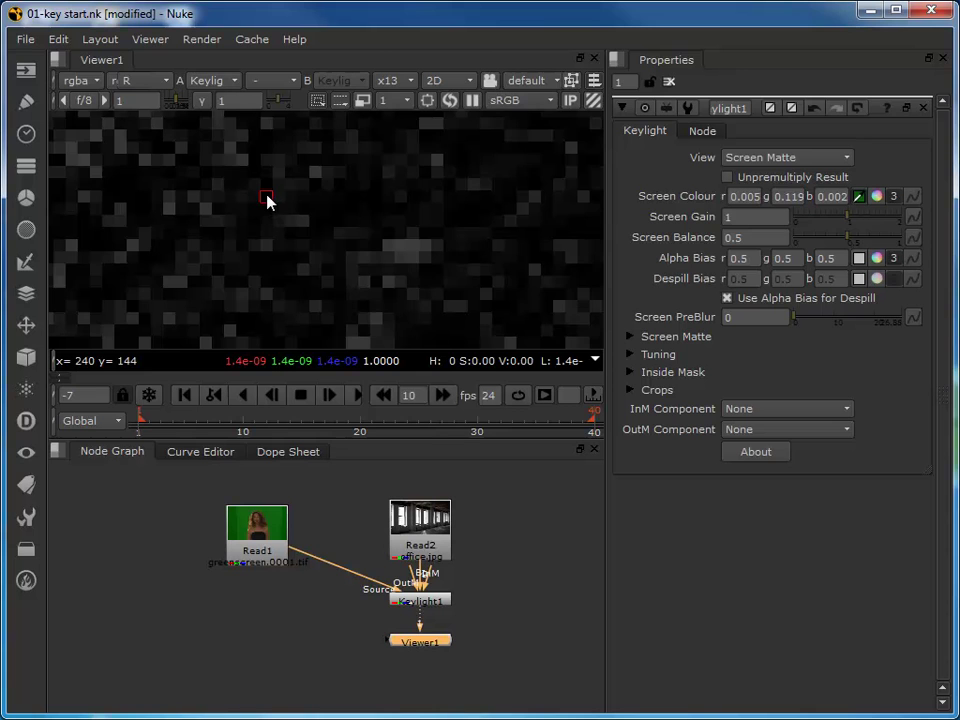
scroll(355, 232, down, 1)
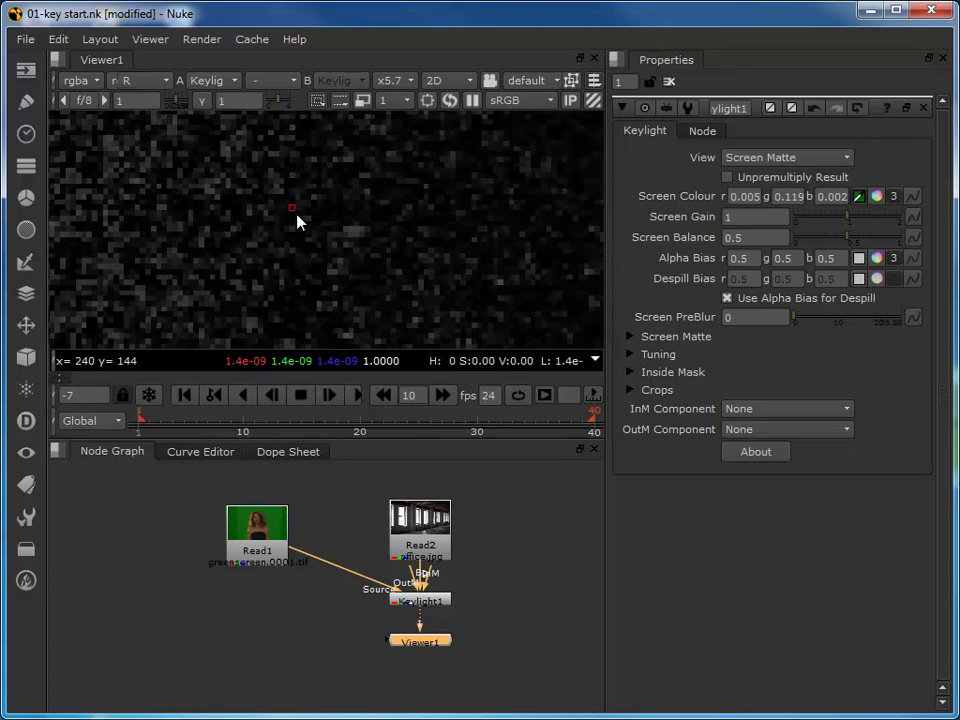
scroll(296, 220, down, 10)
scroll(302, 227, down, 1)
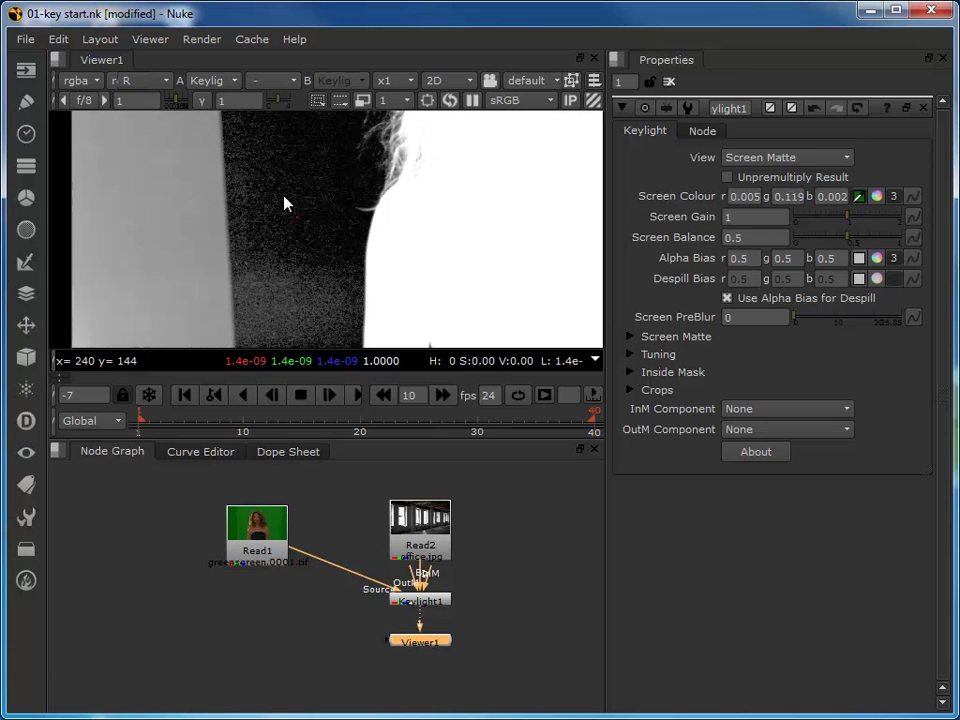
scroll(446, 231, down, 3)
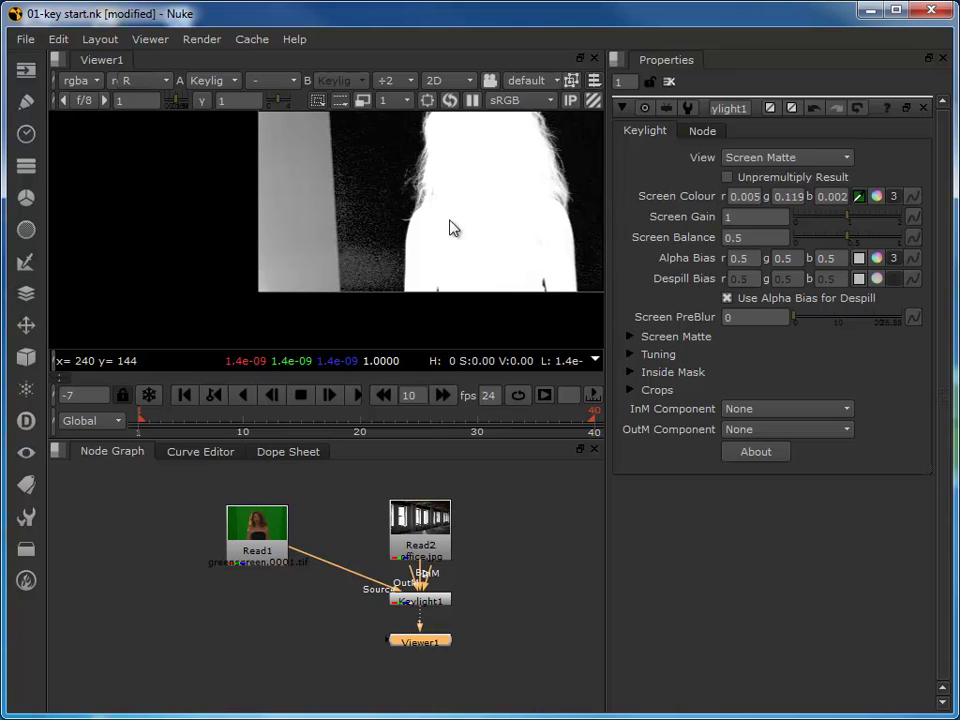
- Set Keylight's View to Status and resample the Screen Colour from a backdrop area of about 28x36 pixels near the woman's arm
click(790, 158)
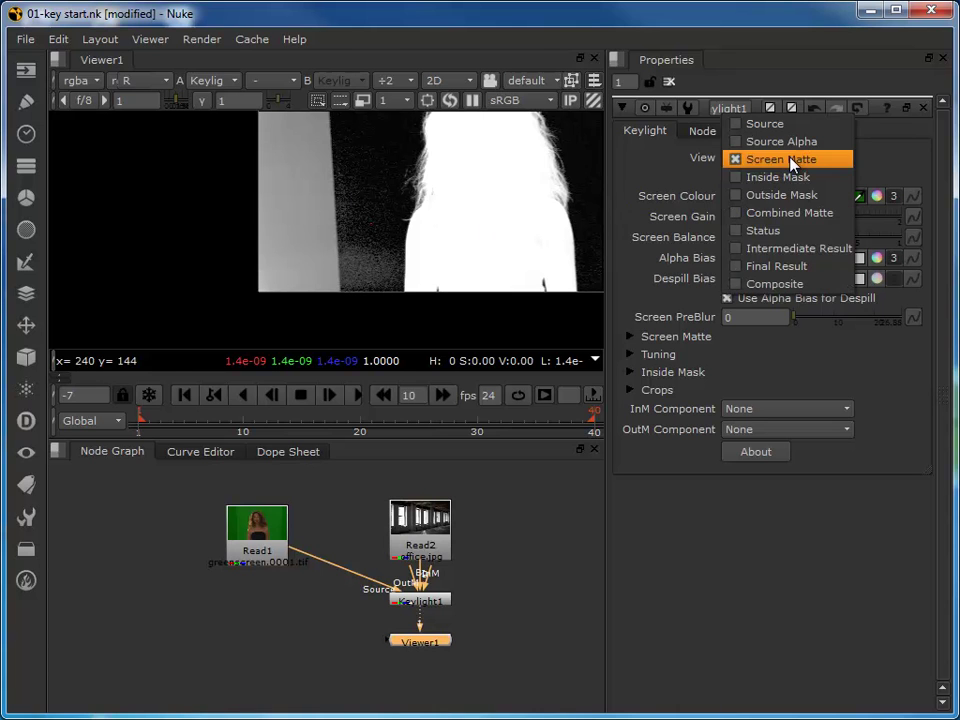
click(787, 231)
scroll(337, 289, up, 2)
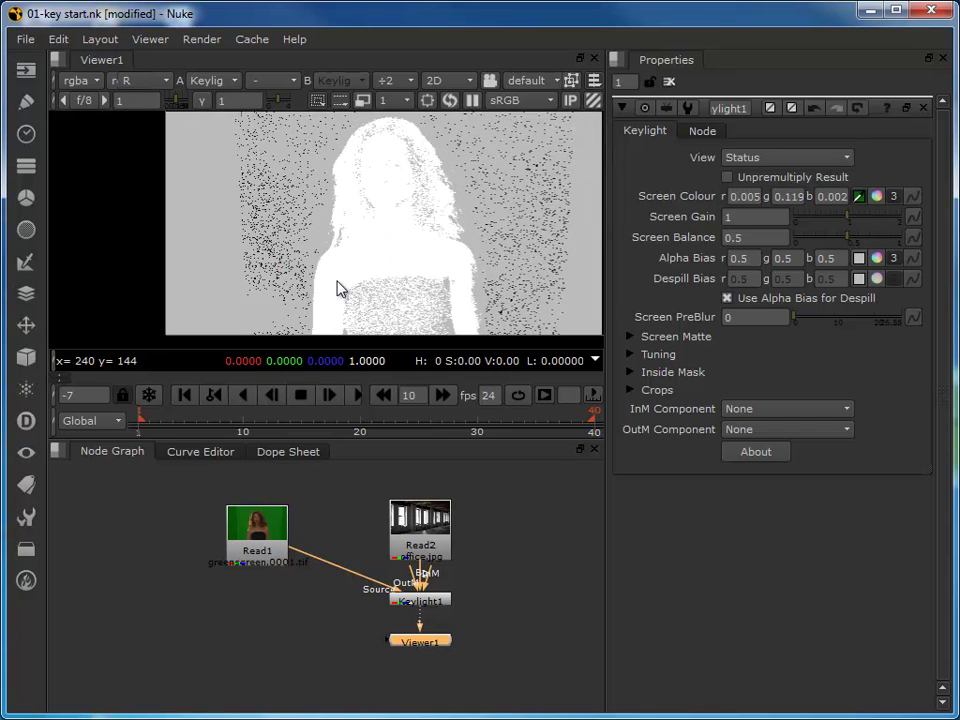
middle_drag(336, 284, 304, 279)
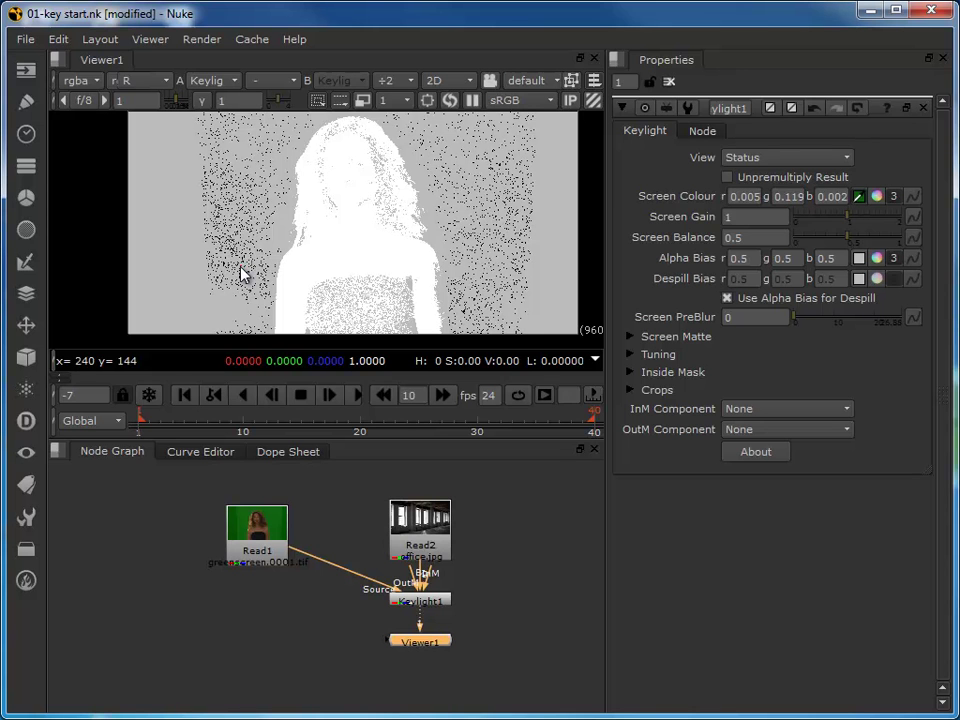
mouse_move(242, 272)
ctrl+shift+mouse_down()
mouse_move(253, 297)
mouse_move(256, 243)
mouse_move(229, 268)
mouse_move(241, 284)
mouse_move(249, 266)
mouse_move(259, 291)
mouse_move(236, 272)
mouse_move(247, 281)
ctrl+shift+mouse_up()
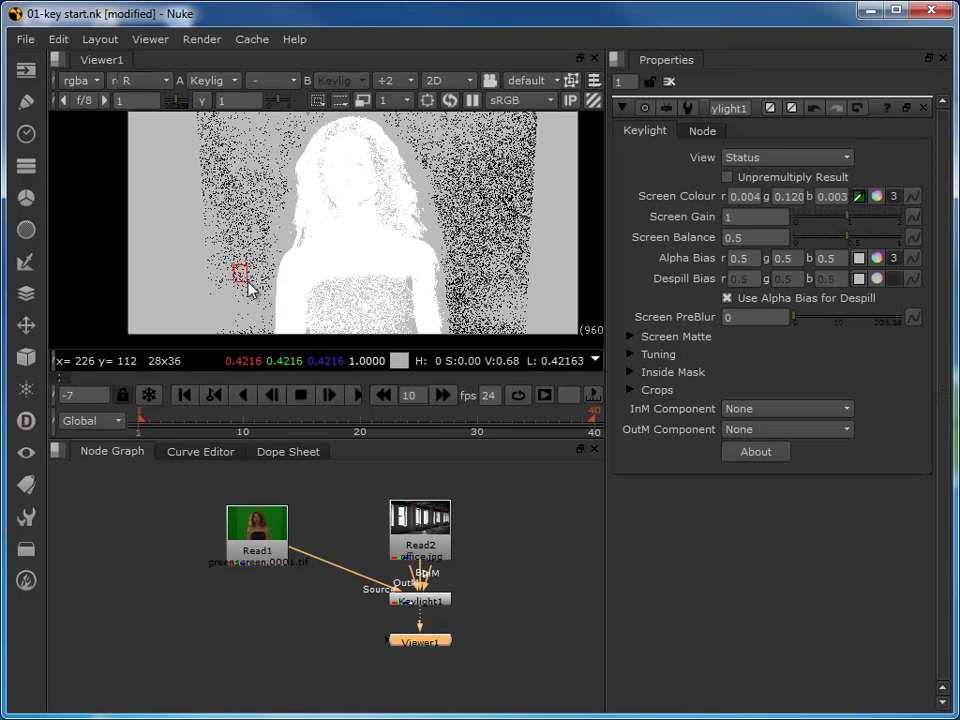
- Resample the Screen Colour from a backdrop area of about 42x34 pixels beside the woman's arm, then end colour sampling
mouse_move(460, 278)
ctrl+shift+mouse_down()
mouse_move(476, 300)
mouse_move(463, 283)
ctrl+shift+mouse_up()
ctrl+shift+drag(229, 270, 248, 281)
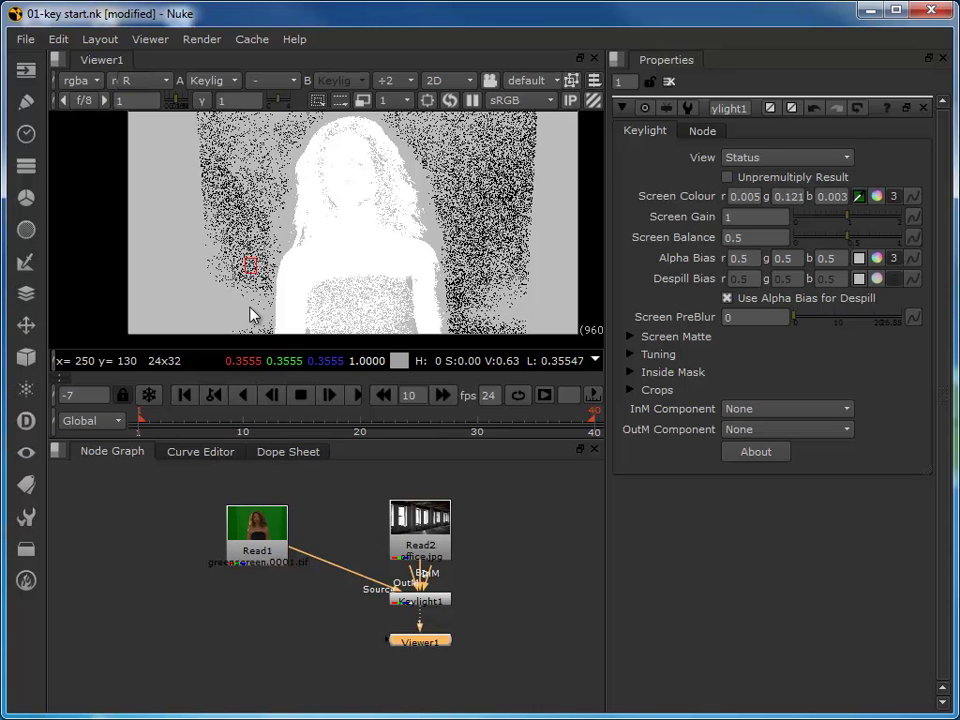
ctrl+shift+drag(241, 267, 248, 285)
mouse_move(255, 294)
ctrl+shift+mouse_down()
mouse_move(262, 322)
mouse_move(258, 277)
ctrl+shift+mouse_up()
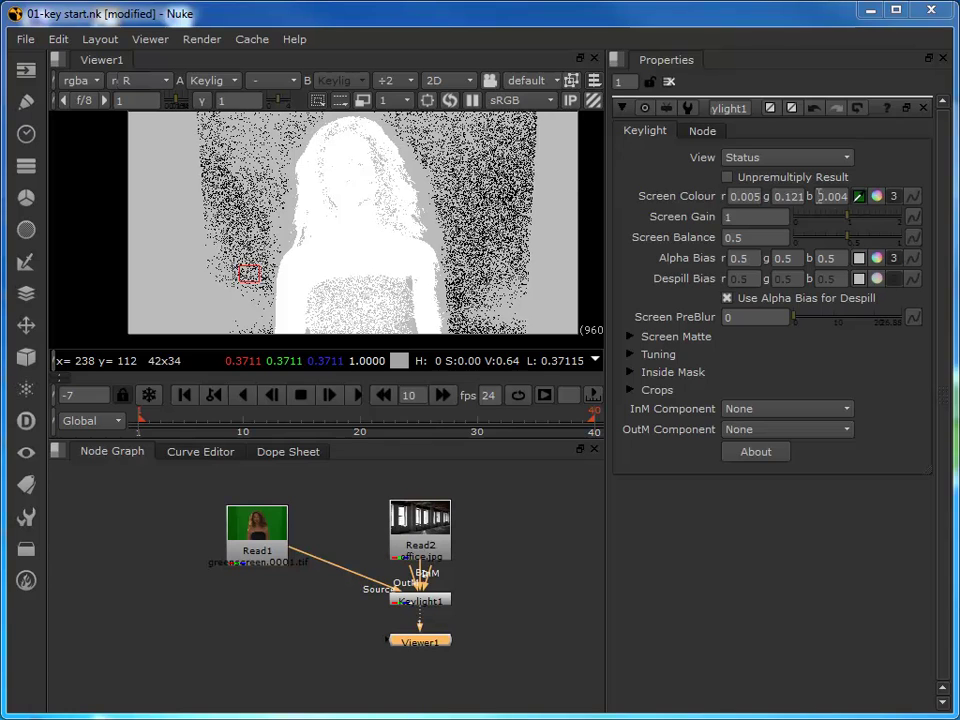
click(858, 198)
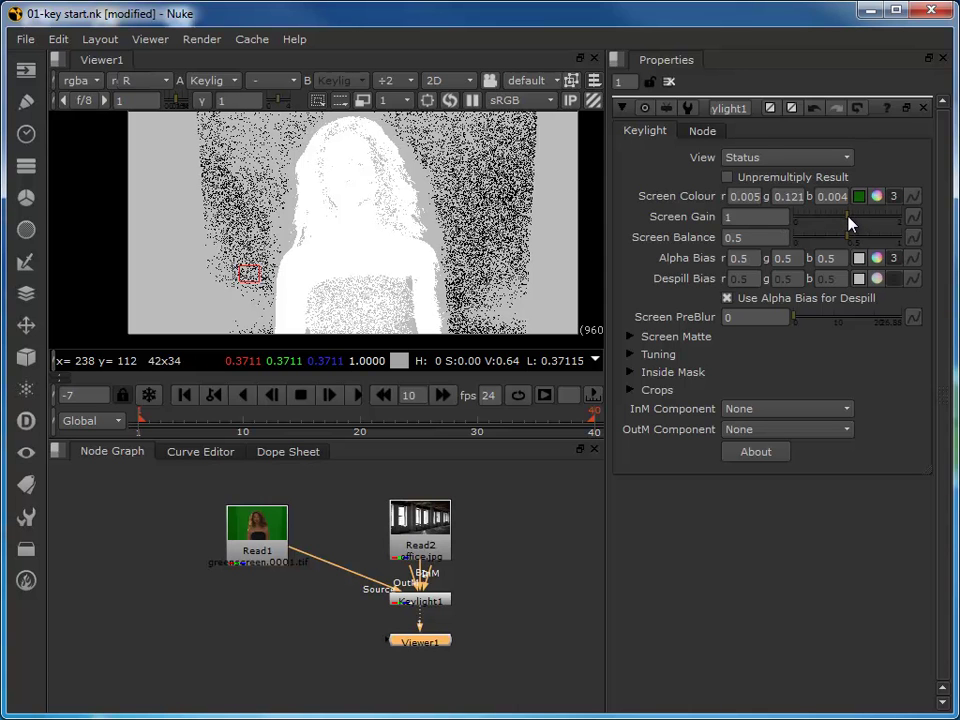
- Try Screen Gain values up to about 1.3 on the status matte and settle on 1.04
mouse_move(848, 224)
mouse_down()
mouse_move(860, 224)
mouse_move(848, 226)
mouse_up()
drag(848, 224, 851, 226)
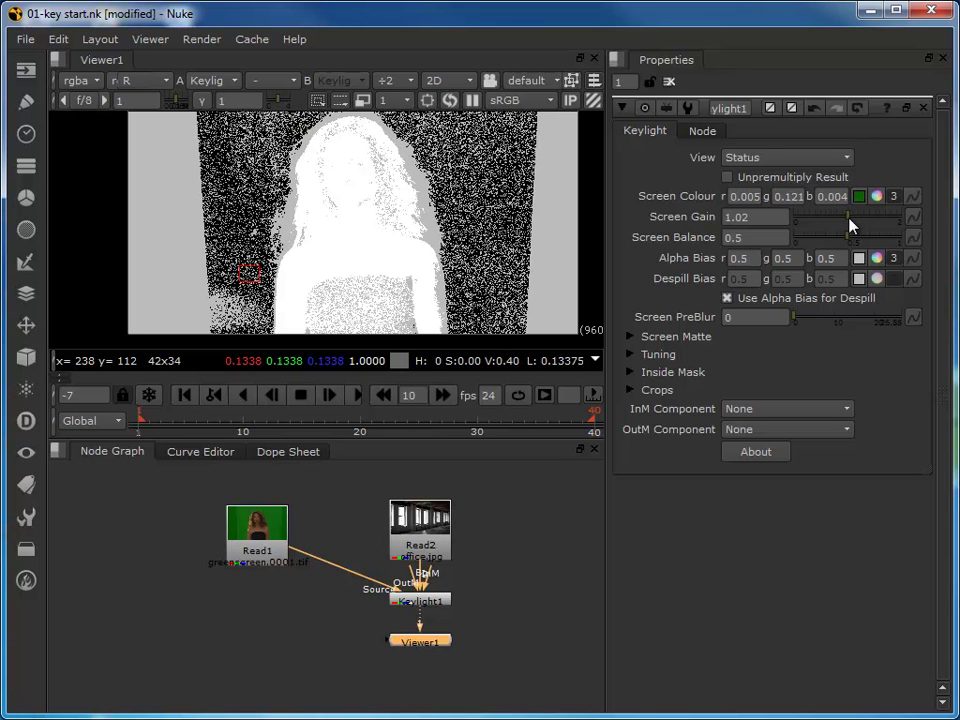
drag(848, 224, 864, 222)
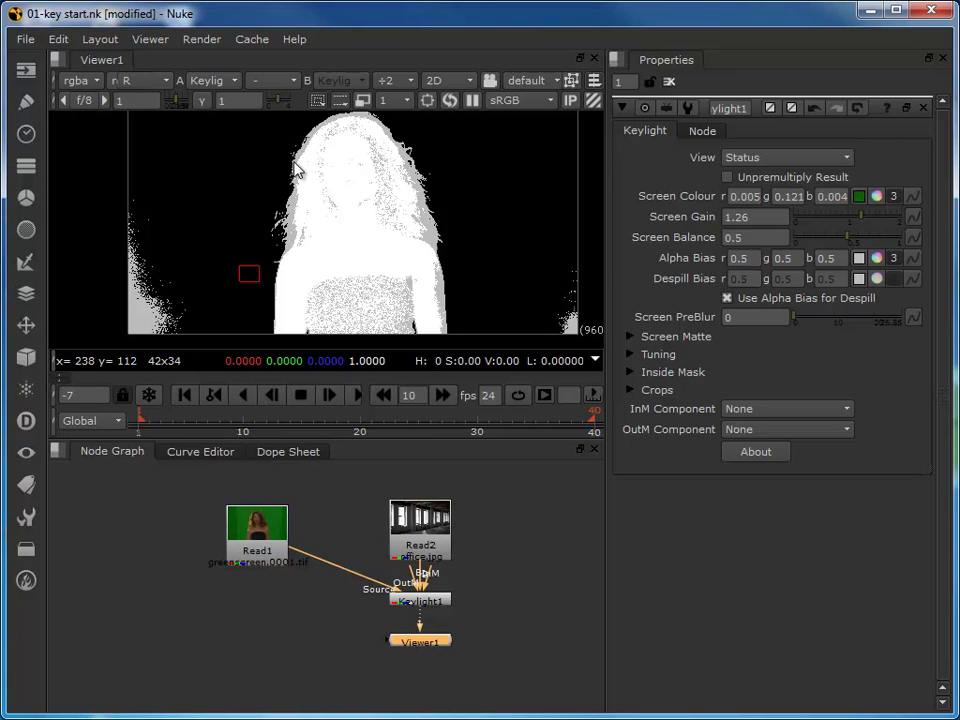
click(867, 226)
click(863, 224)
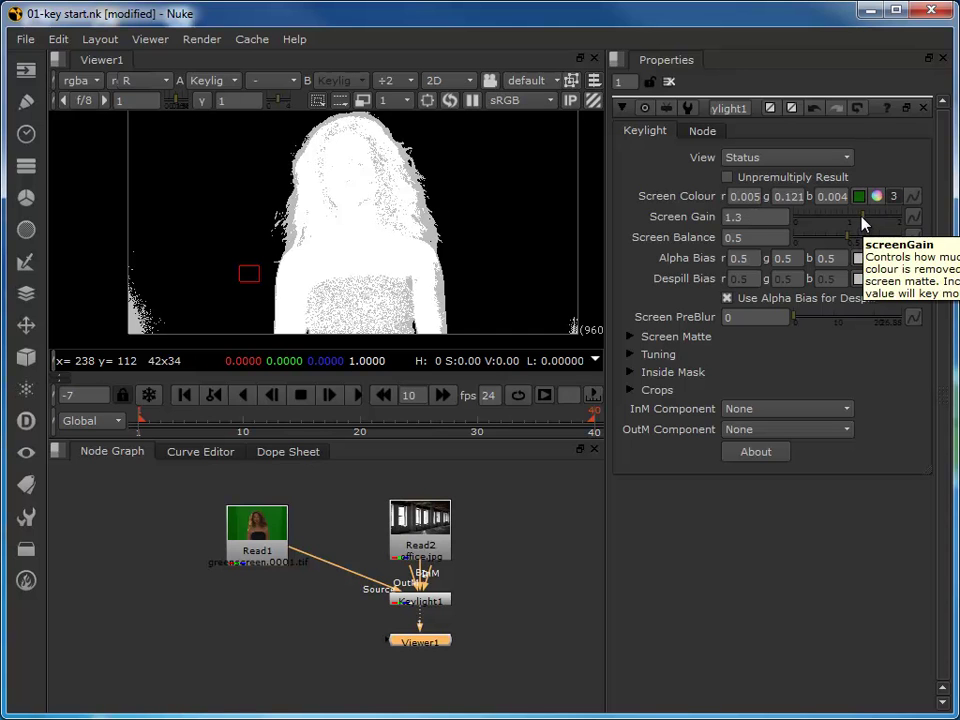
drag(864, 222, 849, 222)
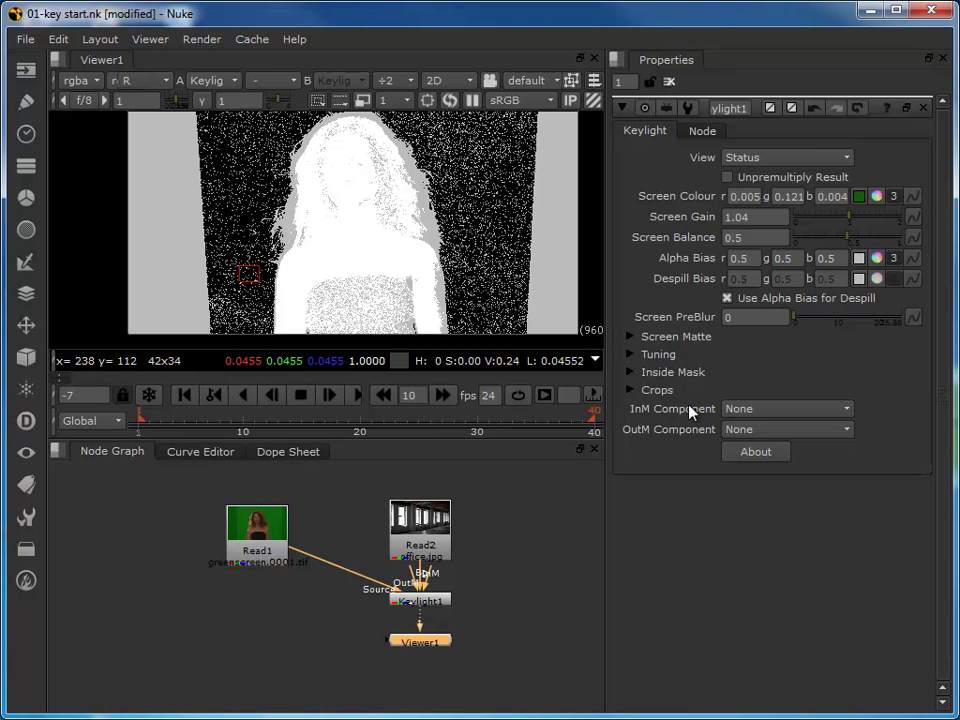
- Expand the Screen Matte settings and set Clip Black to 0.06 and Clip White to 0.86
click(630, 339)
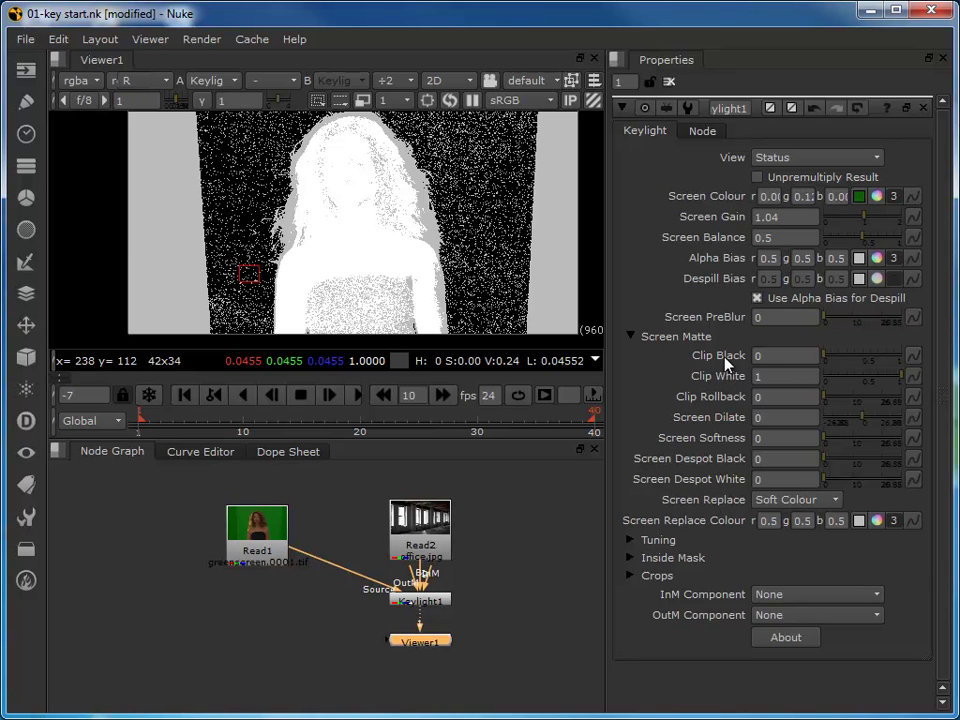
drag(826, 358, 820, 364)
click(825, 358)
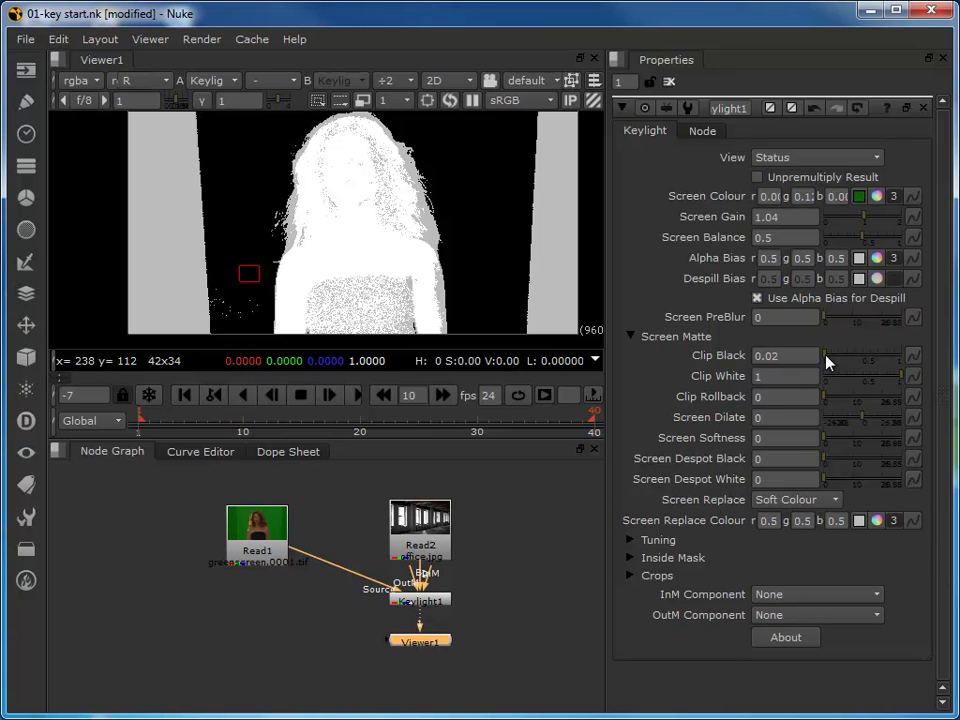
drag(825, 356, 827, 357)
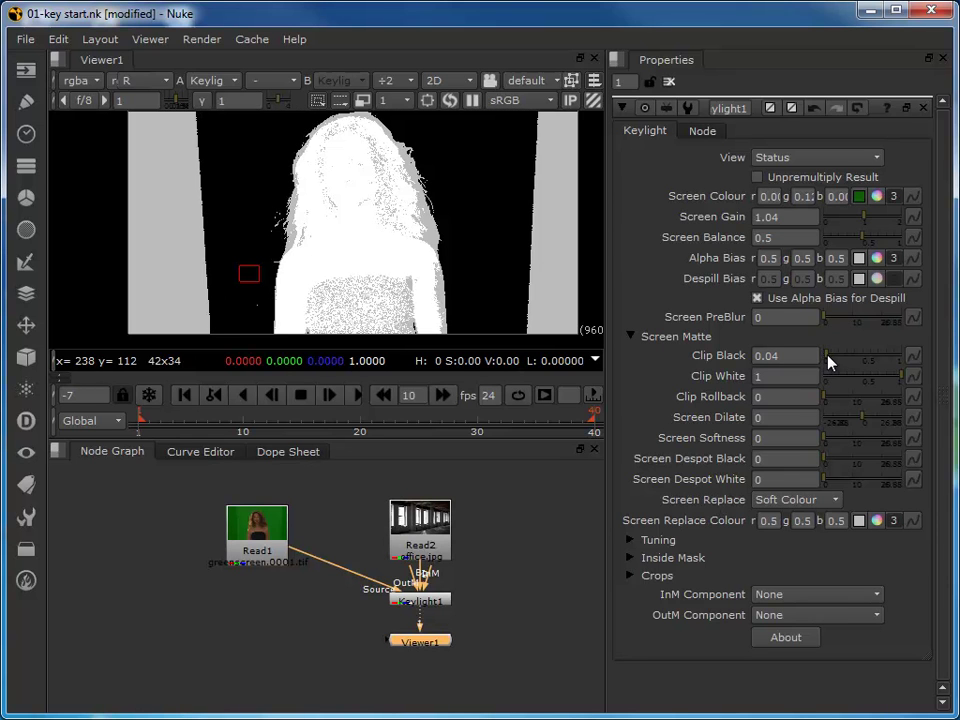
drag(828, 361, 829, 363)
click(776, 357)
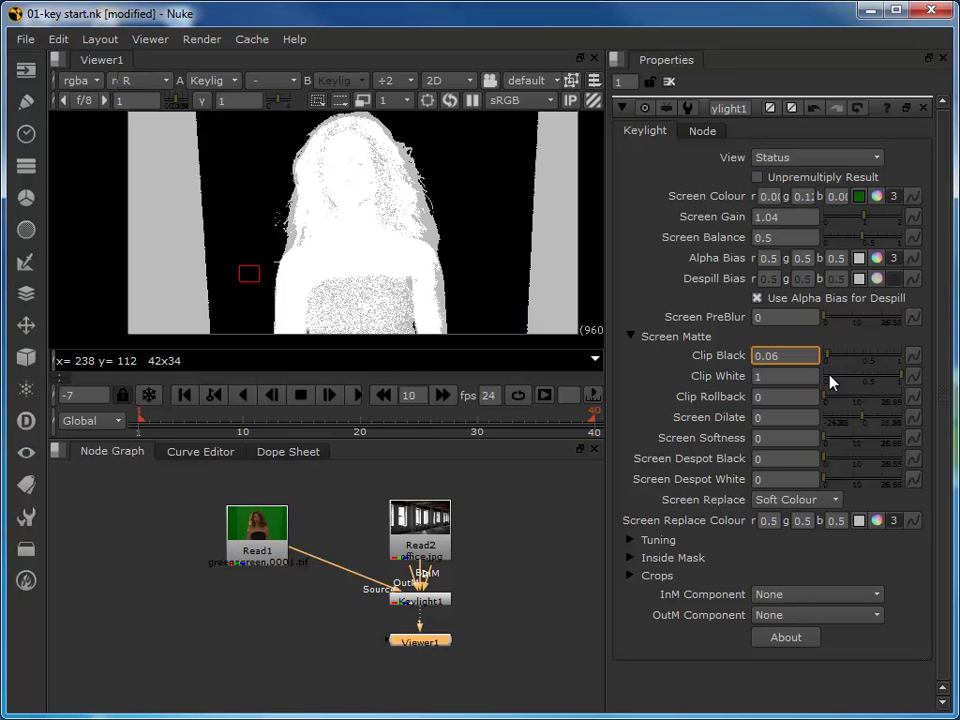
drag(903, 383, 893, 385)
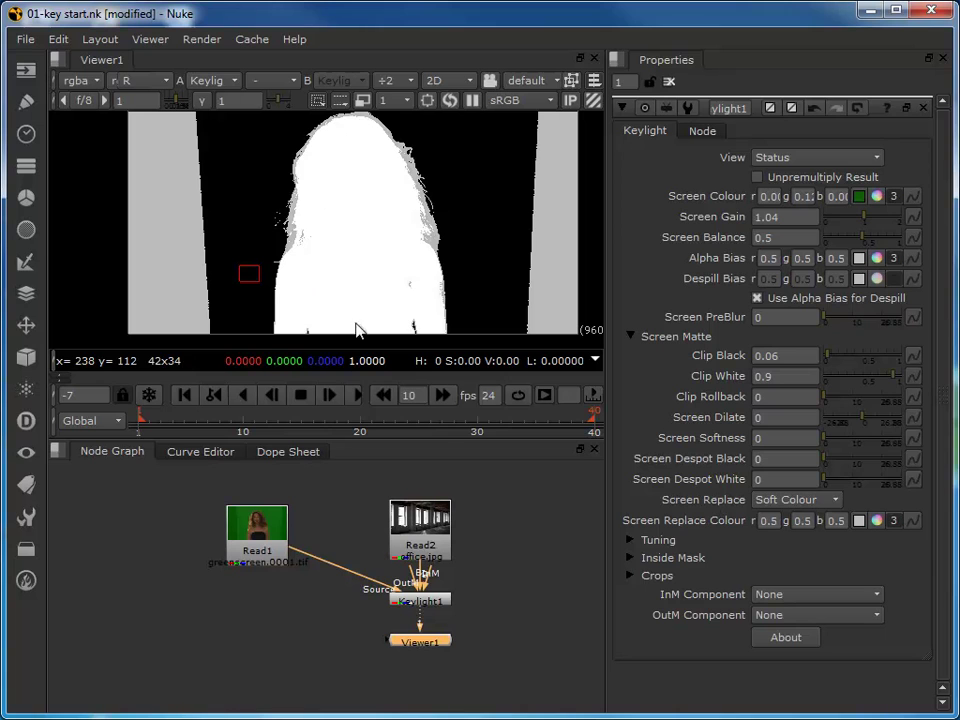
drag(895, 385, 891, 385)
- Set Keylight's View to Screen Matte and raise Screen Softness to 1 while checking the hair edges up close
scroll(373, 322, up, 3)
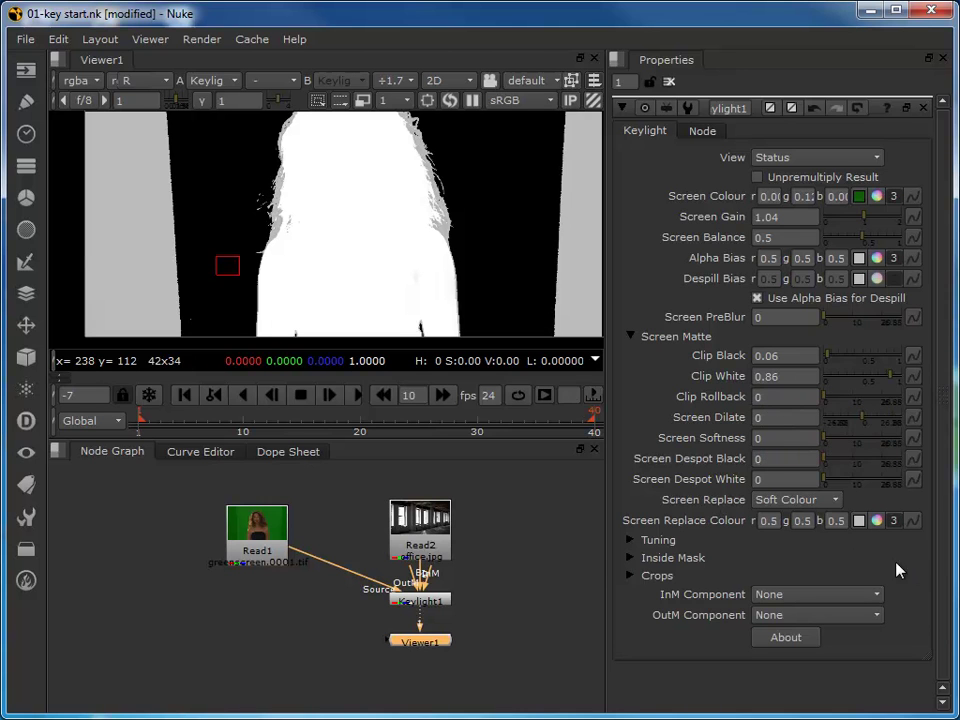
scroll(418, 142, up, 2)
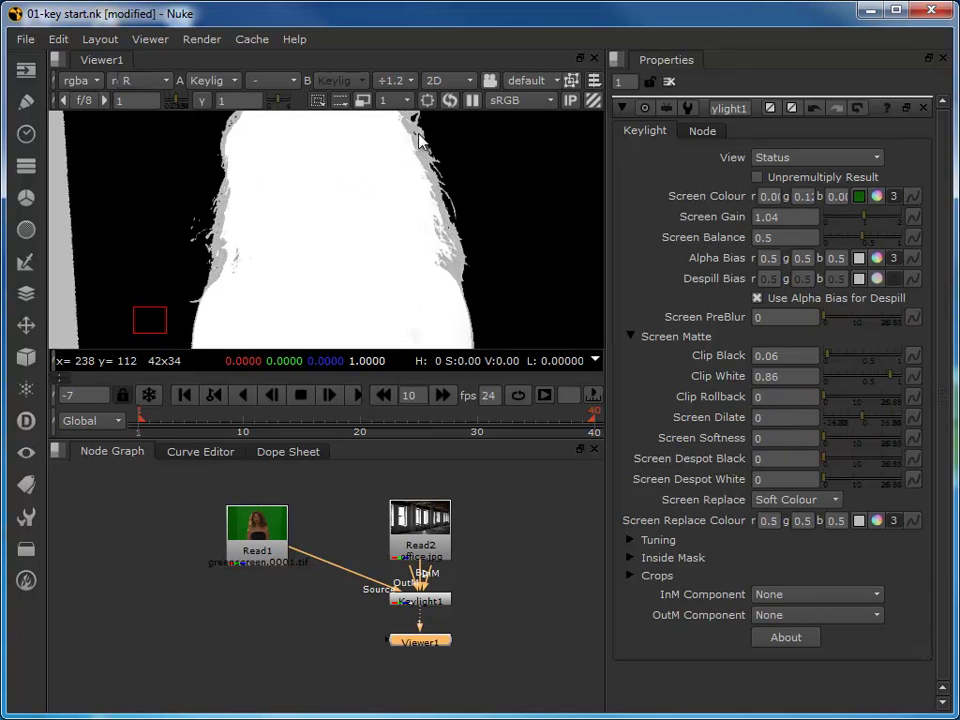
scroll(418, 142, up, 3)
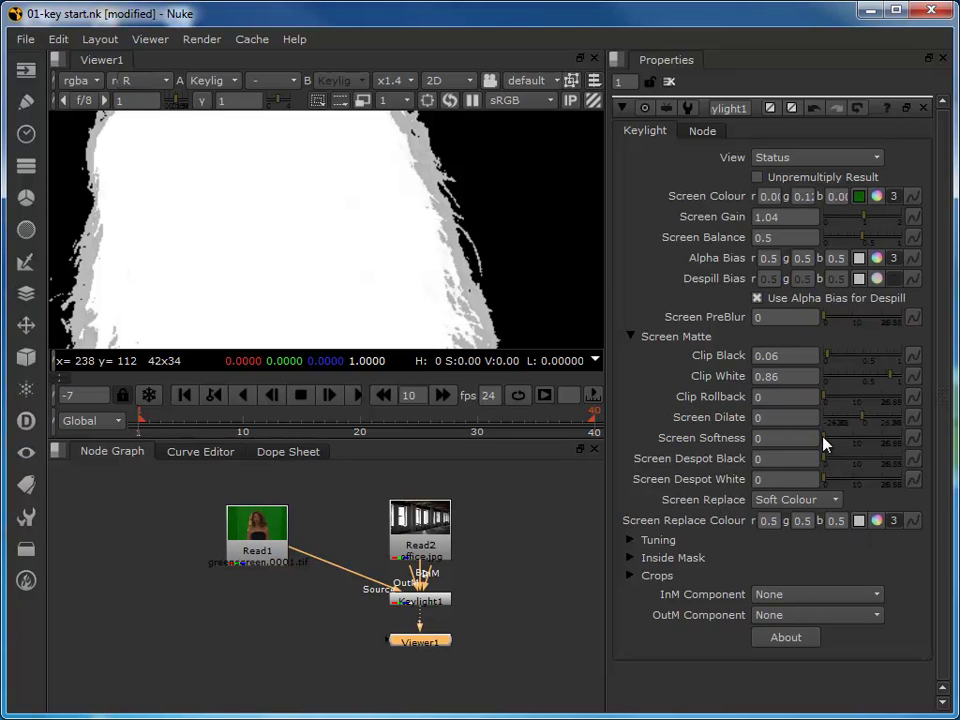
drag(827, 443, 825, 444)
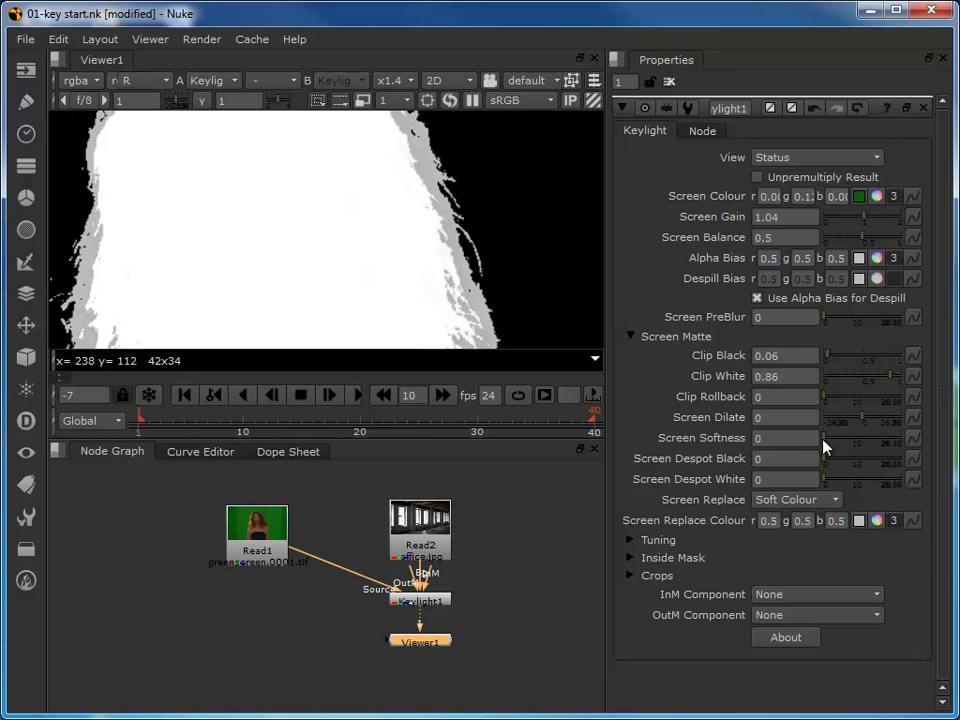
click(800, 157)
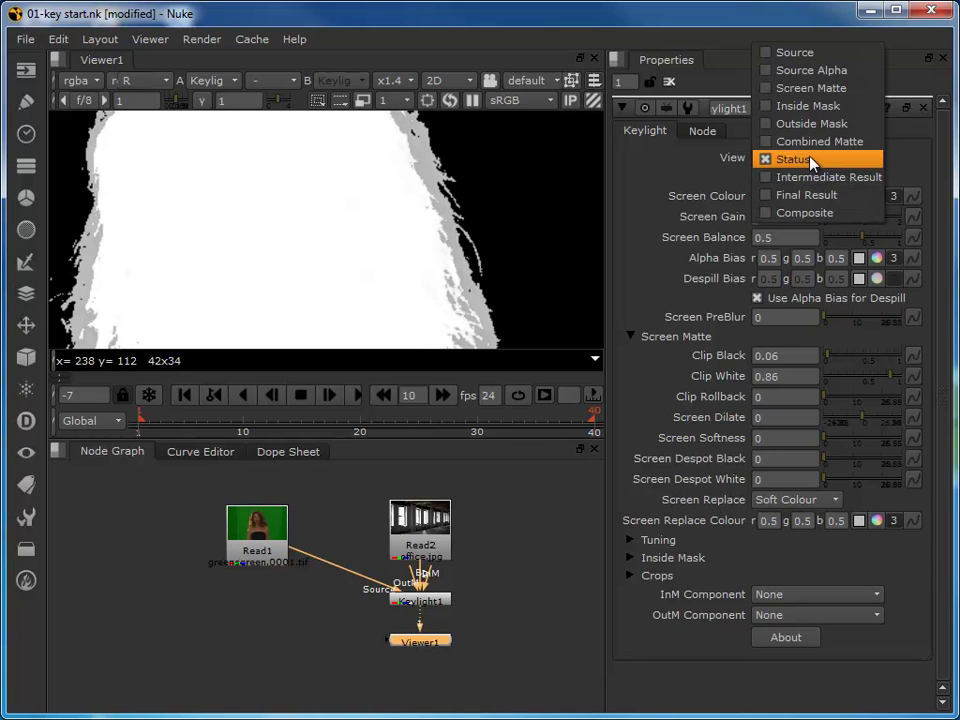
click(803, 90)
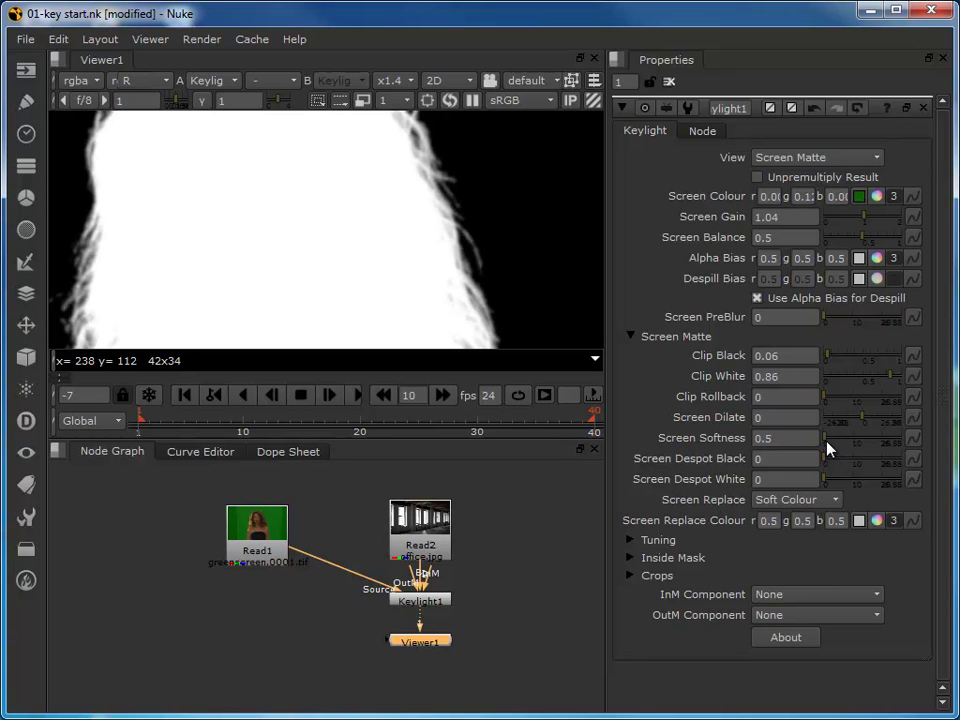
mouse_move(827, 447)
mouse_down()
mouse_move(876, 446)
mouse_move(823, 446)
mouse_move(828, 455)
mouse_up()
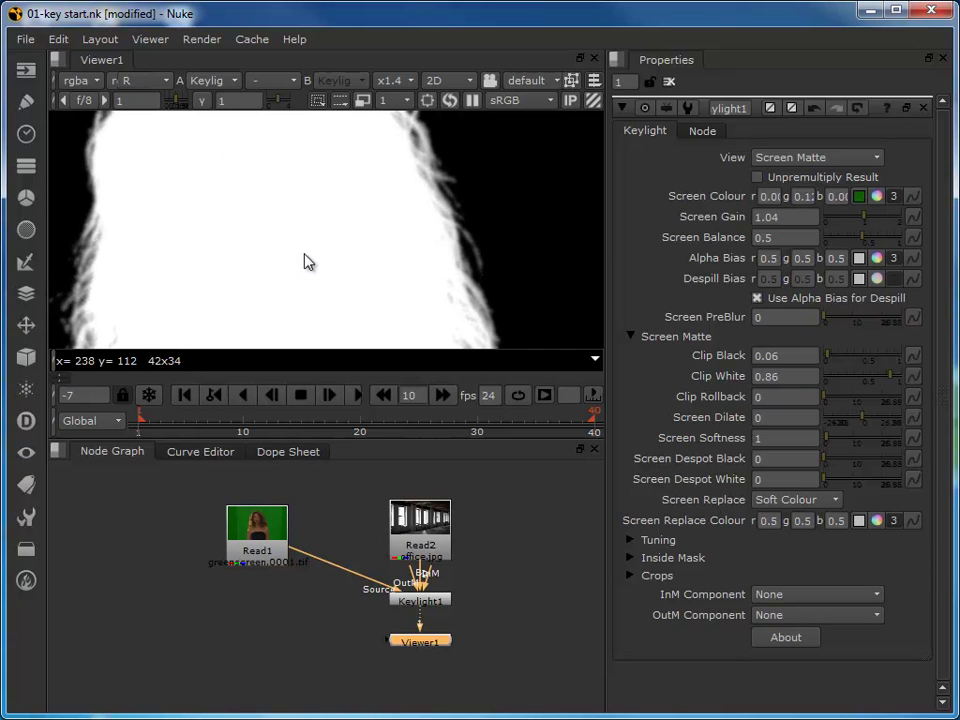
- Show the Read1 greenscreen plate in the viewer in full RGB colour with the whole frame in view
scroll(306, 261, down, 2)
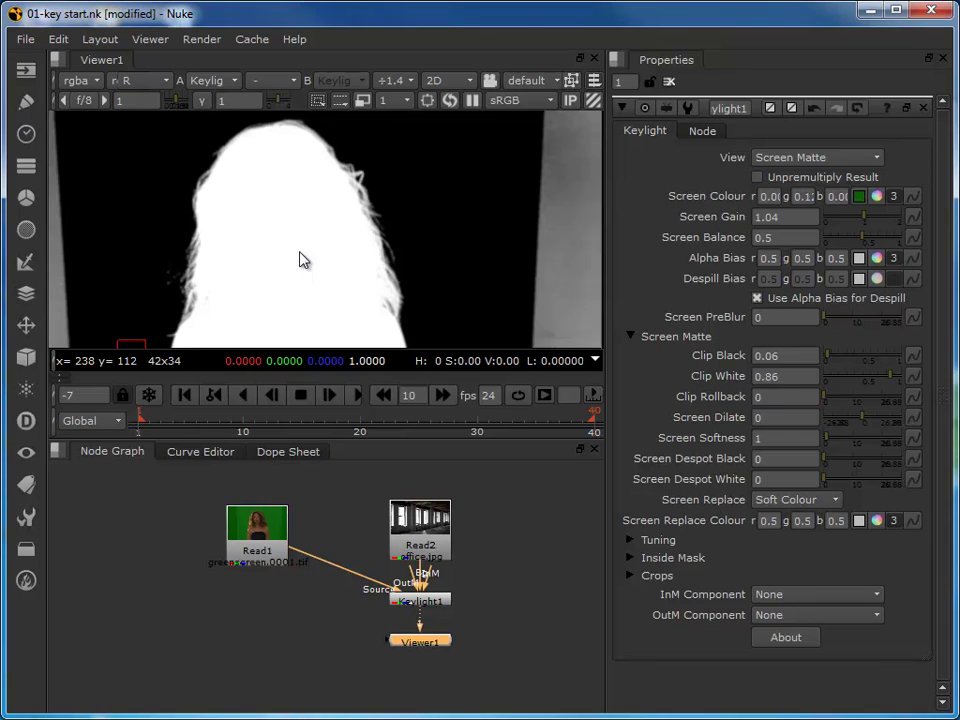
scroll(300, 257, down, 2)
scroll(300, 257, down, 2)
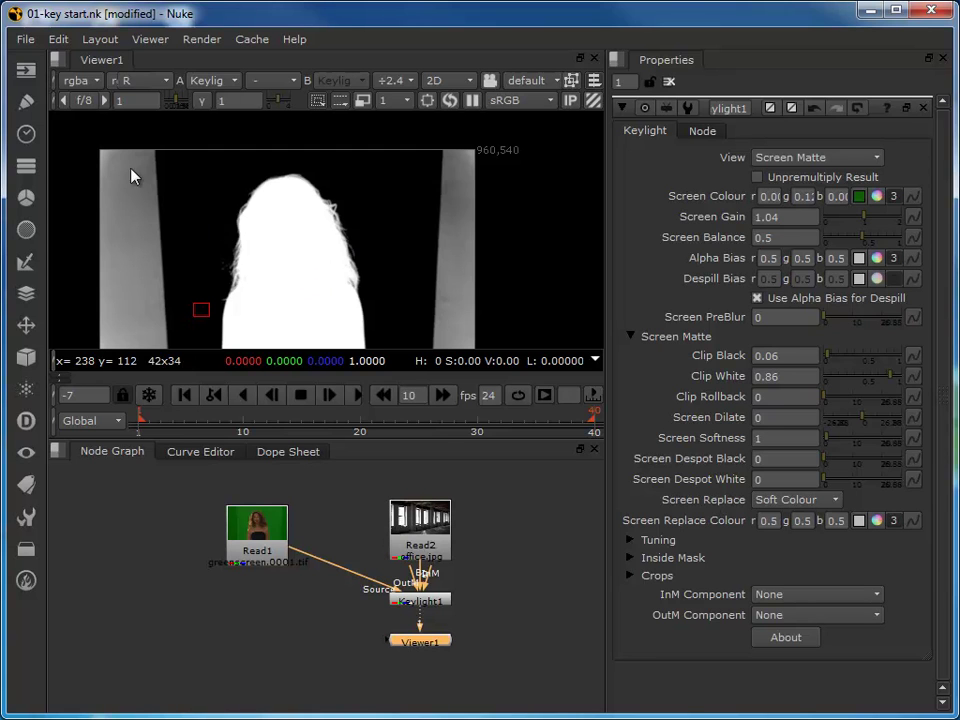
click(257, 545)
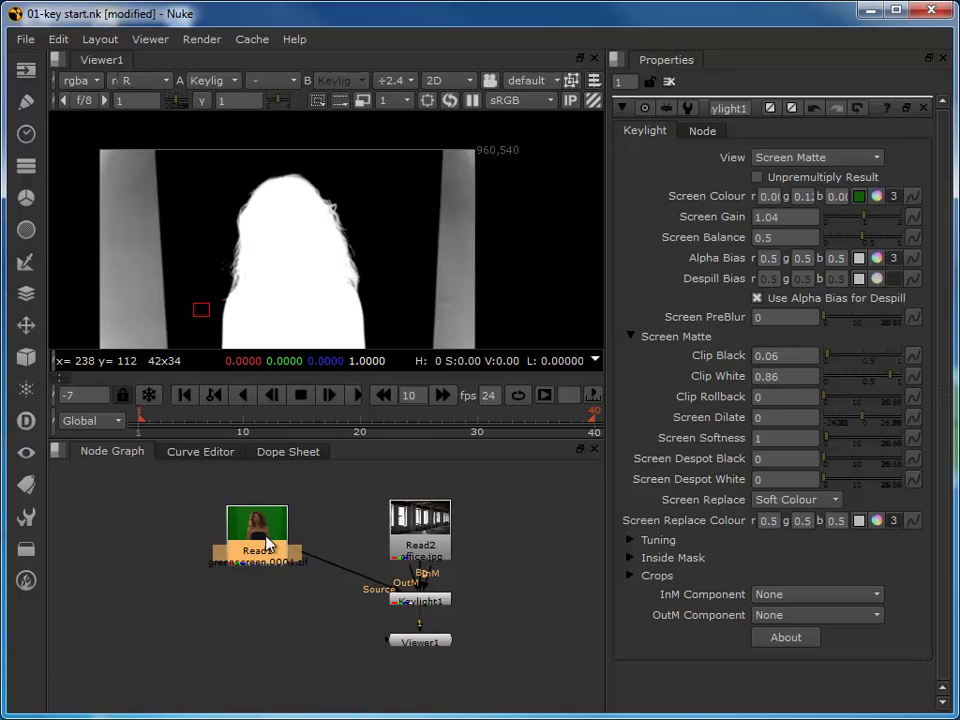
key(1)
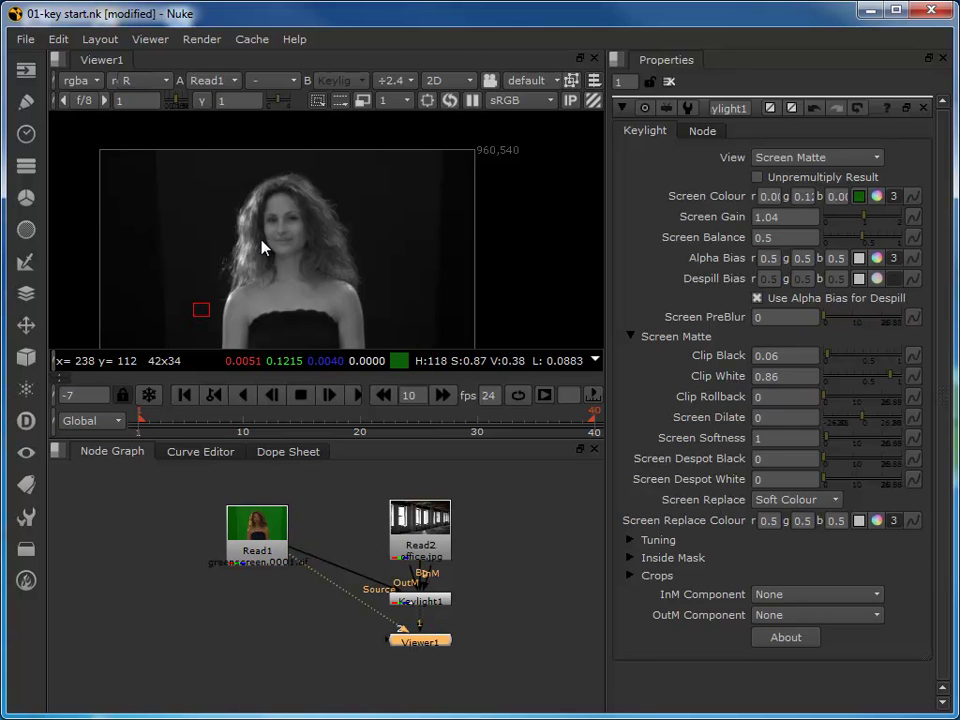
key(r)
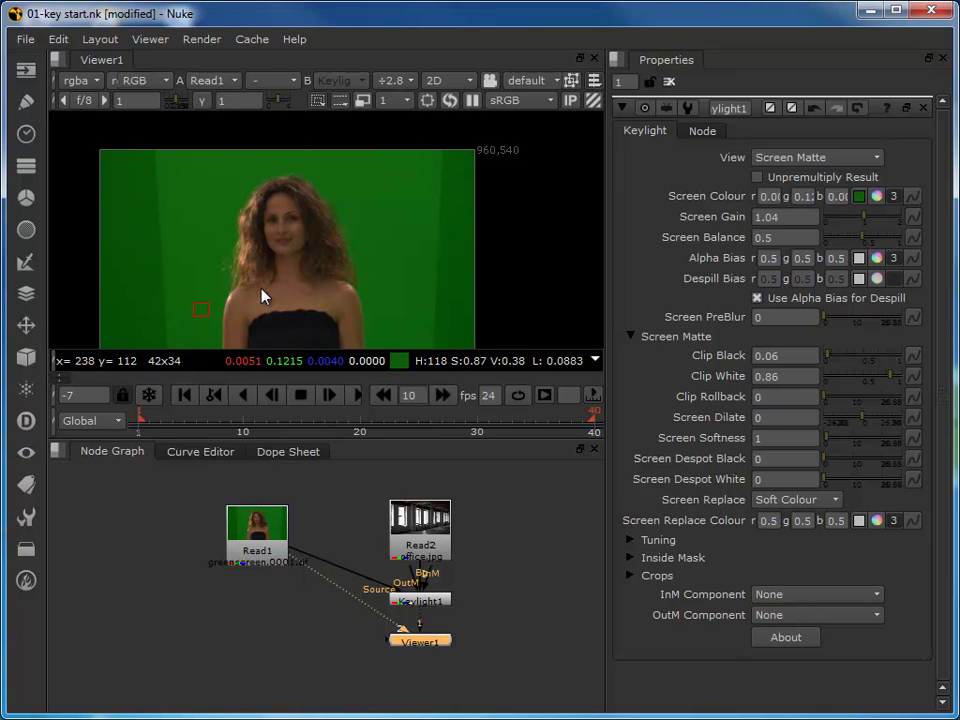
scroll(292, 302, down, 1)
middle_drag(259, 304, 286, 268)
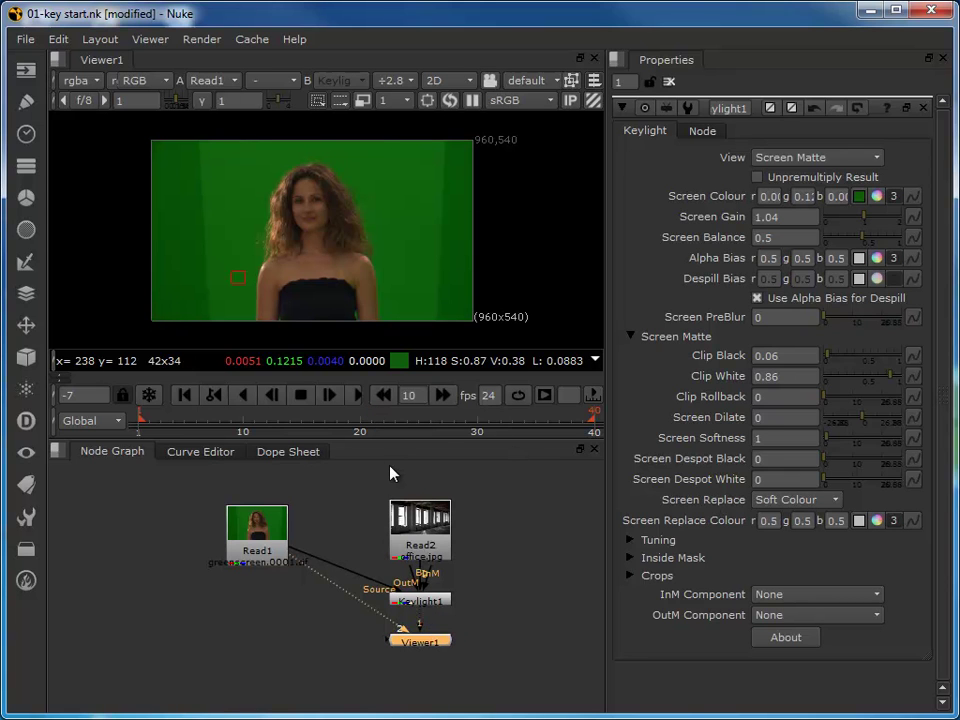
- Add a Roto node to the node graph and place it beneath Read1, left of Keylight1
click(341, 519)
key(Tab)
text(roto)
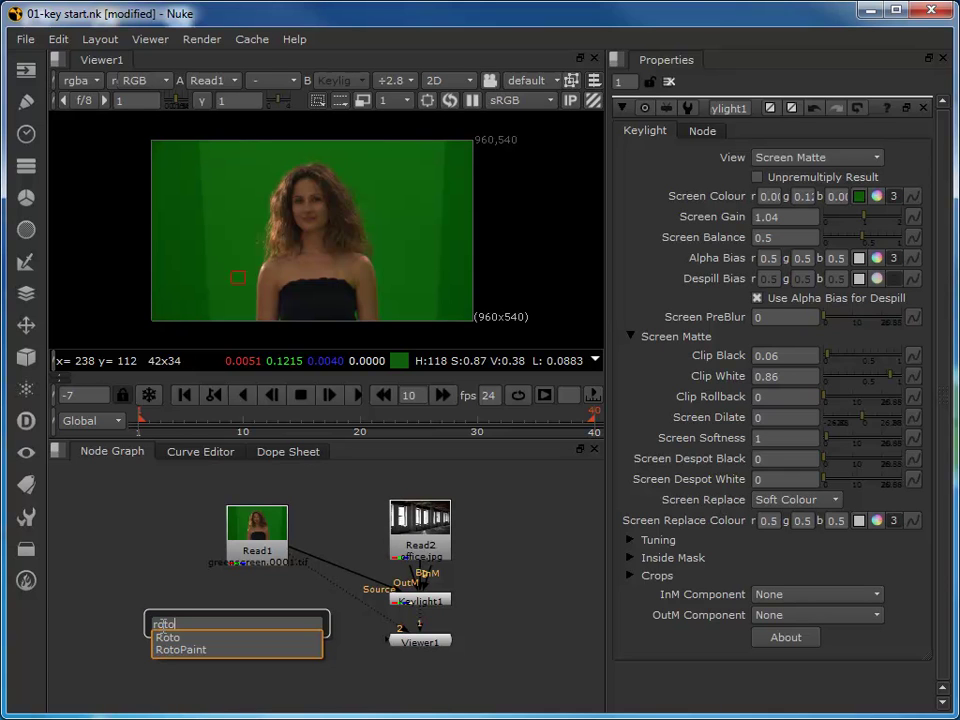
click(167, 638)
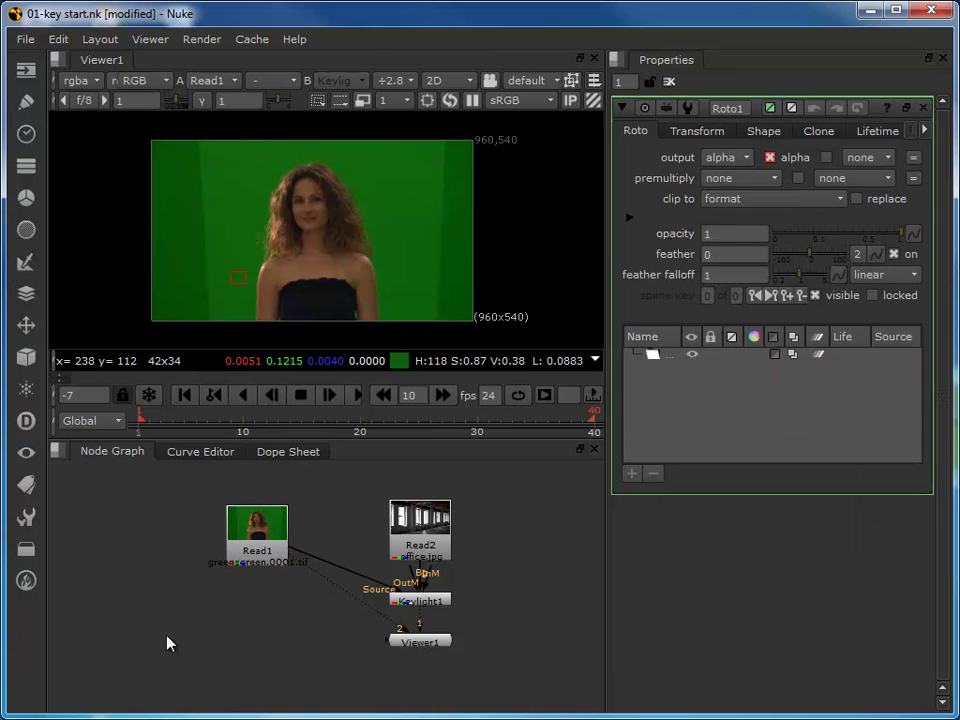
drag(240, 645, 296, 636)
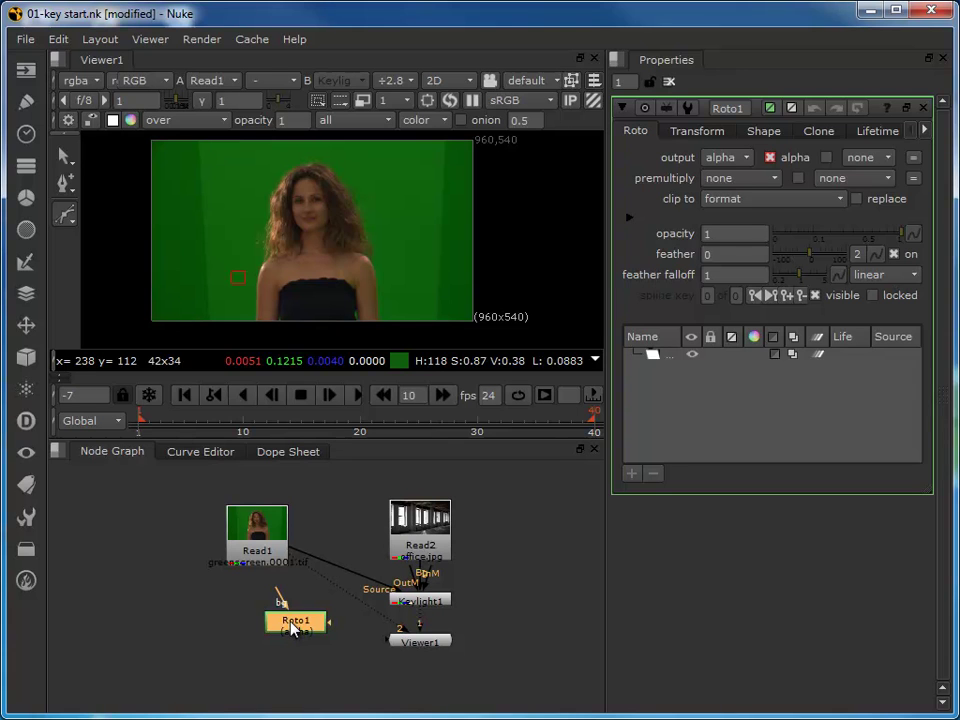
- Draw a closed four-point Bezier shape around the woman, just inside the bright backdrop's edges, and set the current frame to 1
click(65, 215)
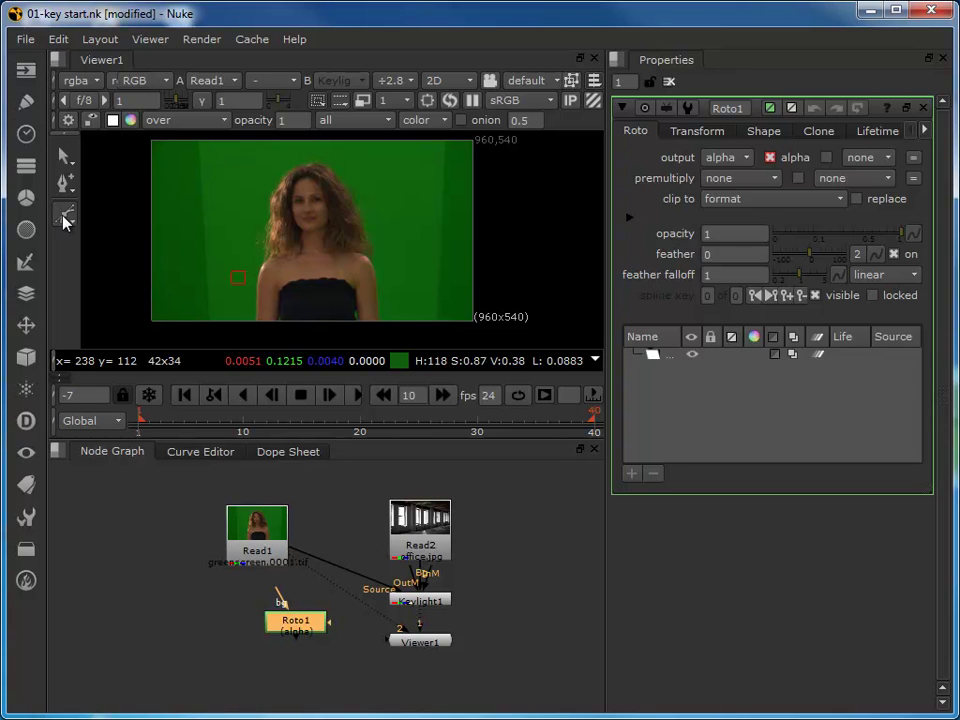
click(418, 326)
click(425, 147)
click(207, 147)
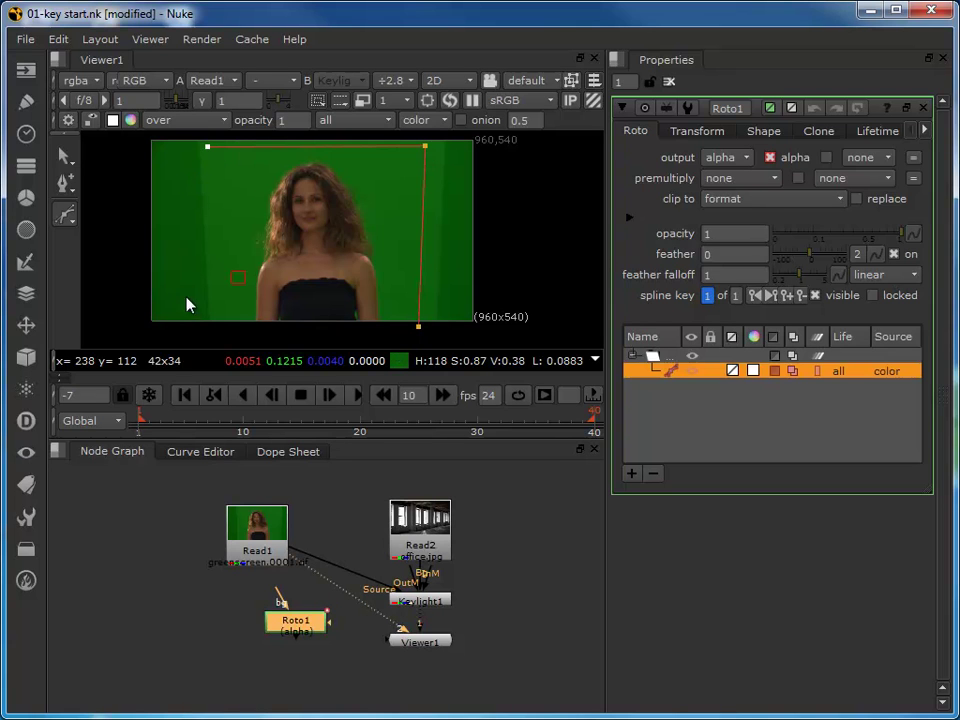
click(219, 327)
click(418, 326)
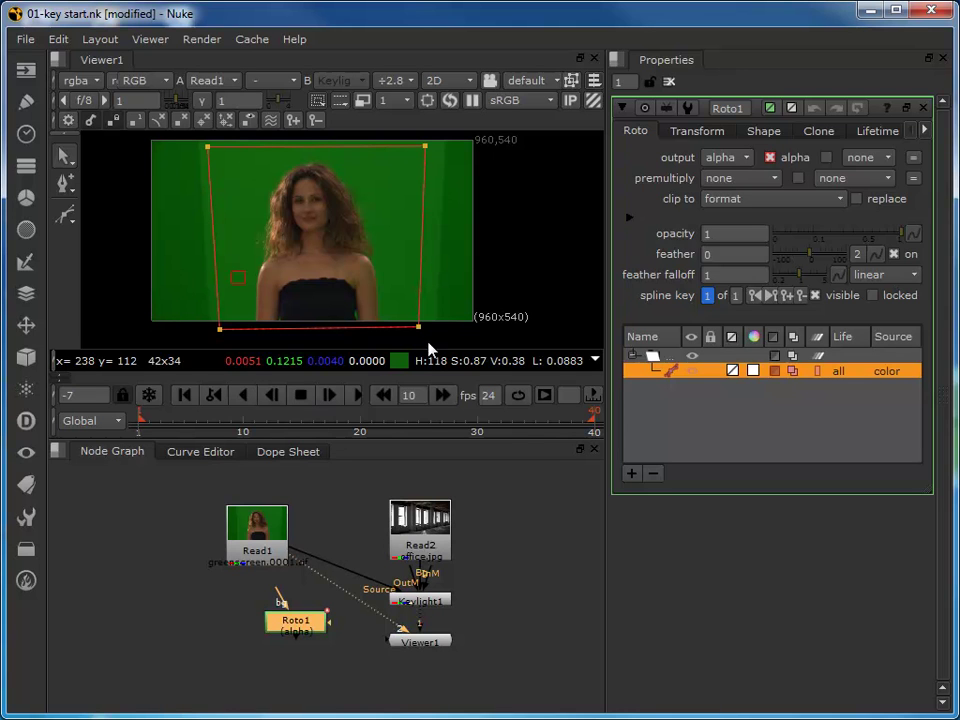
mouse_move(148, 425)
mouse_down()
mouse_move(572, 432)
mouse_move(272, 424)
mouse_move(146, 444)
mouse_move(568, 446)
mouse_move(315, 450)
mouse_move(137, 435)
mouse_up()
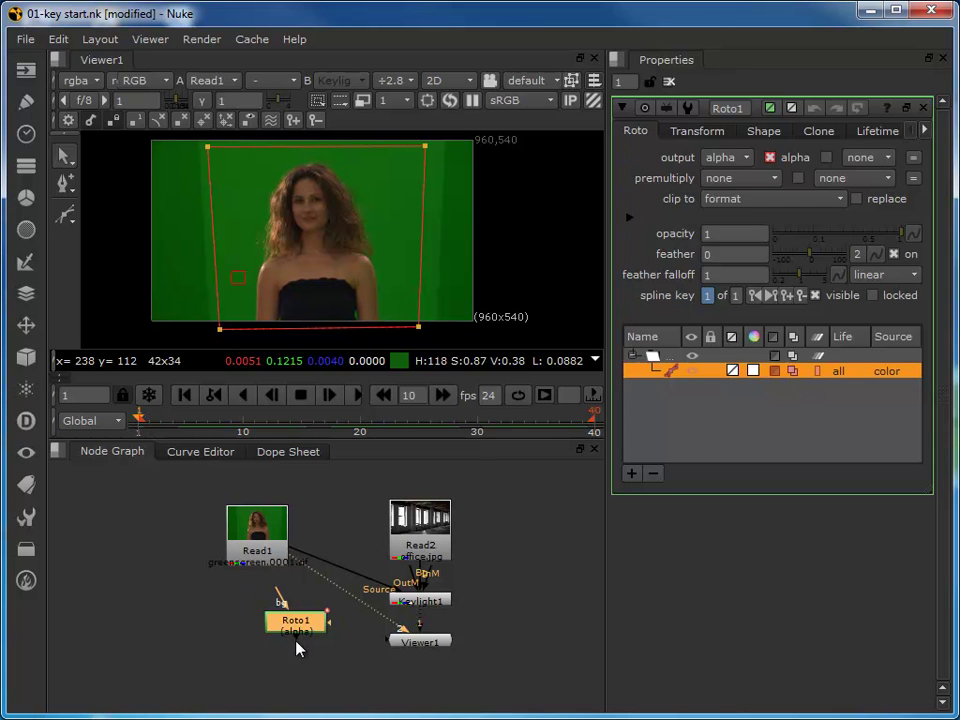
mouse_move(141, 420)
mouse_down()
mouse_move(233, 416)
mouse_move(555, 446)
mouse_move(130, 440)
mouse_up()
- Place Roto1 between Read1 and Read2 and connect Keylight1's OutM input to it
drag(304, 628, 344, 524)
drag(418, 582, 340, 530)
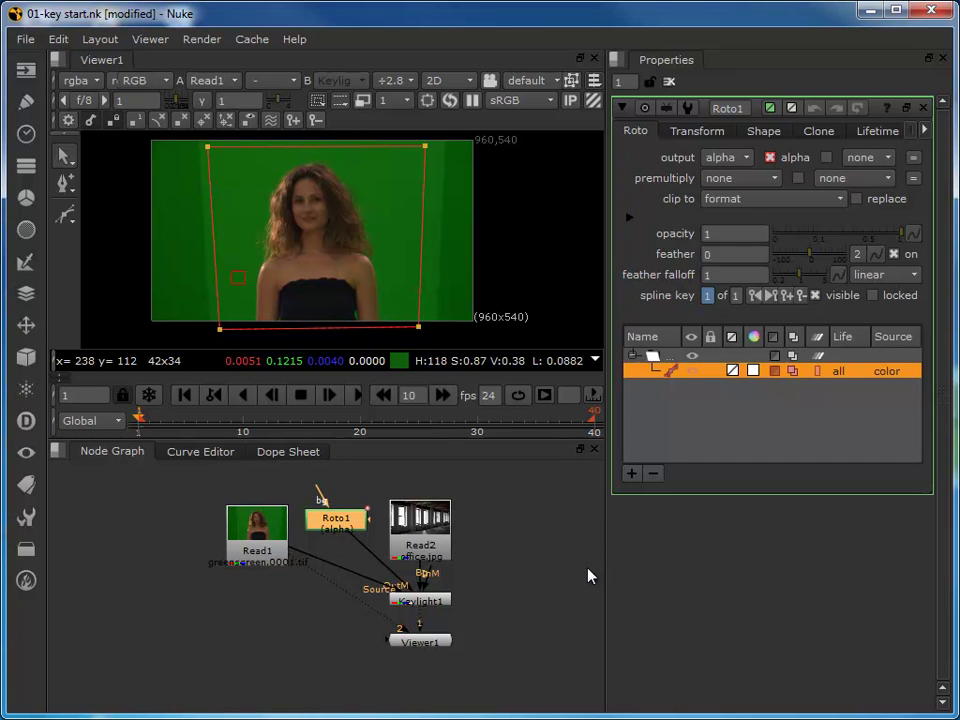
drag(349, 526, 345, 538)
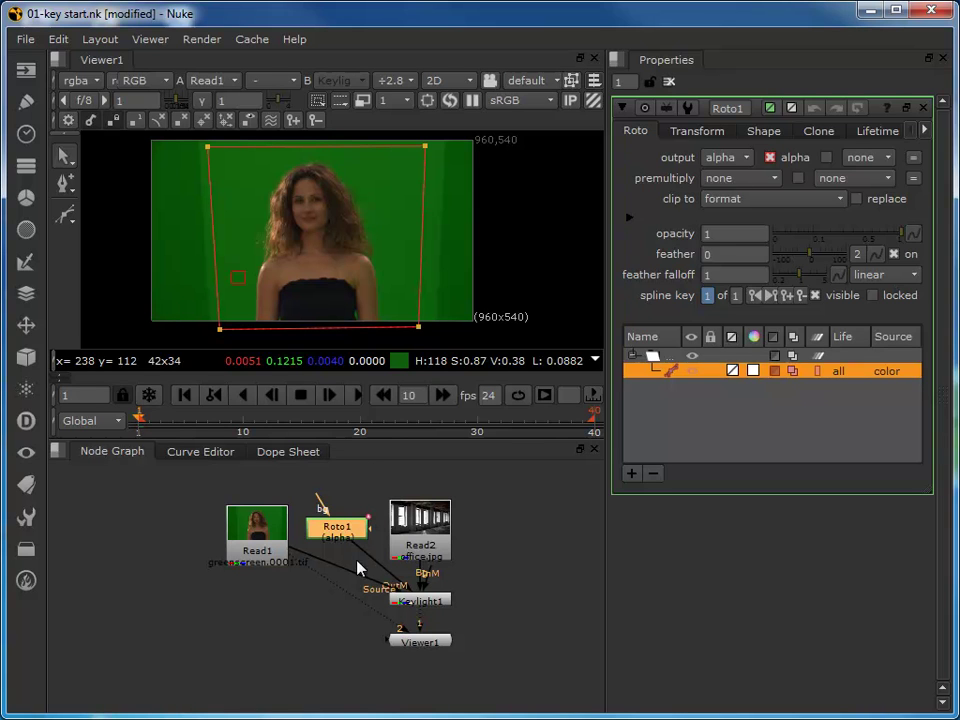
click(421, 604)
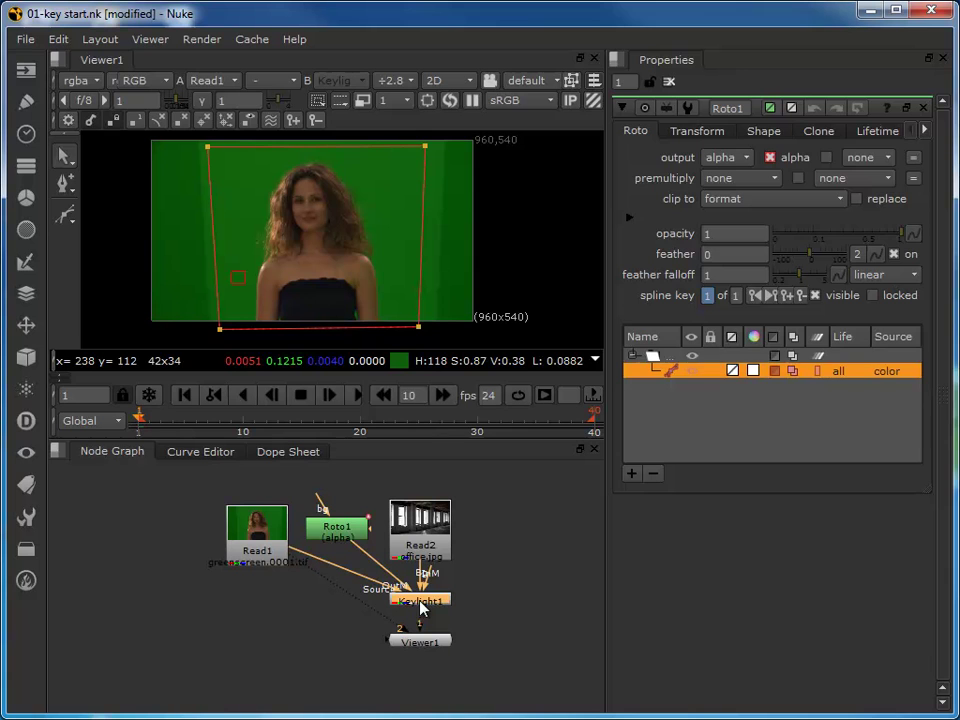
- Open Keylight1's properties and set its OutM Component to Alpha
double_click(421, 604)
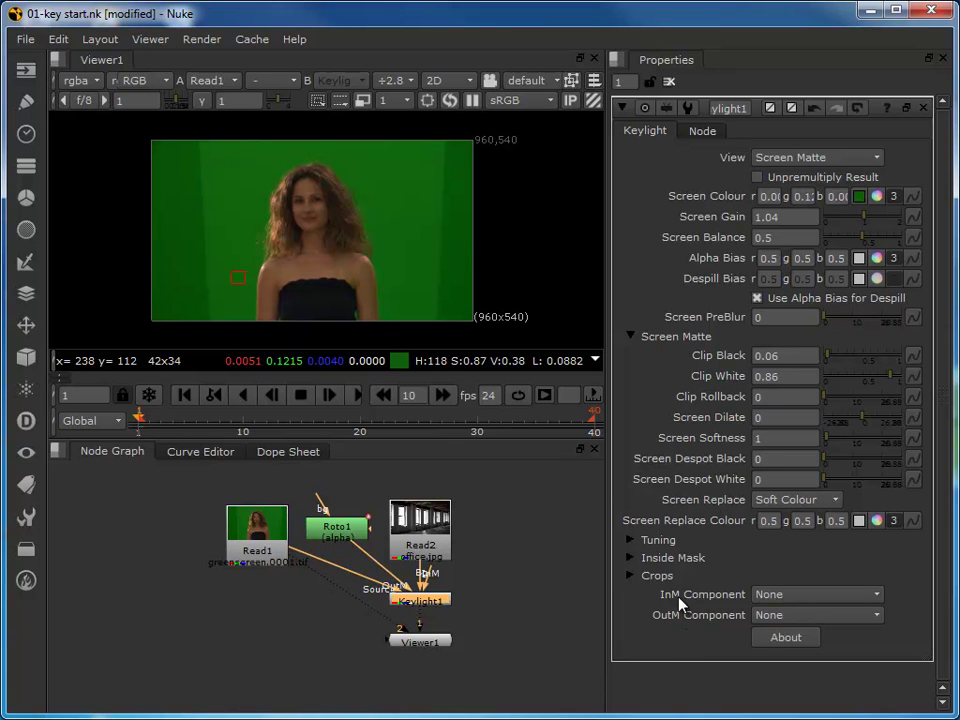
drag(430, 578, 420, 545)
click(824, 618)
click(815, 671)
- Set Keylight1's View to Status and display Keylight1's output in the viewer
click(812, 157)
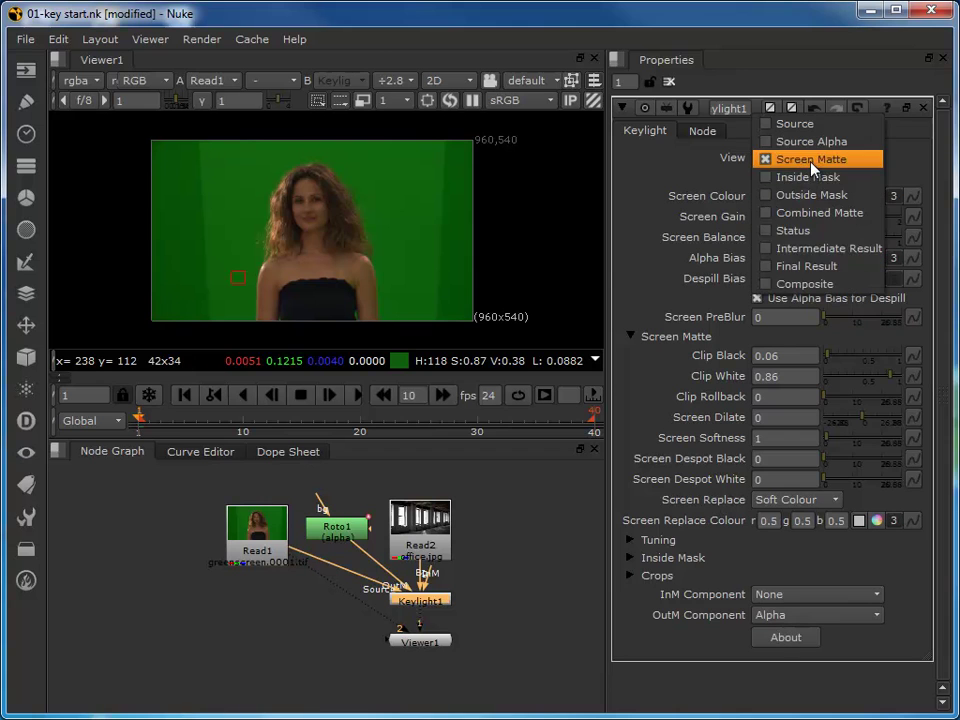
click(800, 230)
click(420, 600)
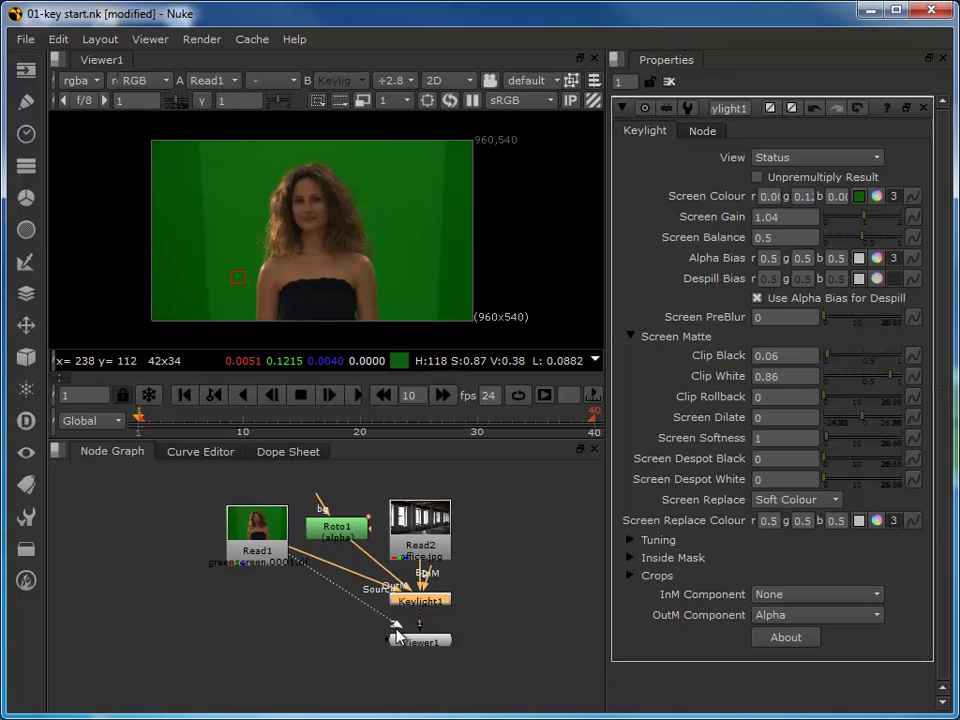
key(1)
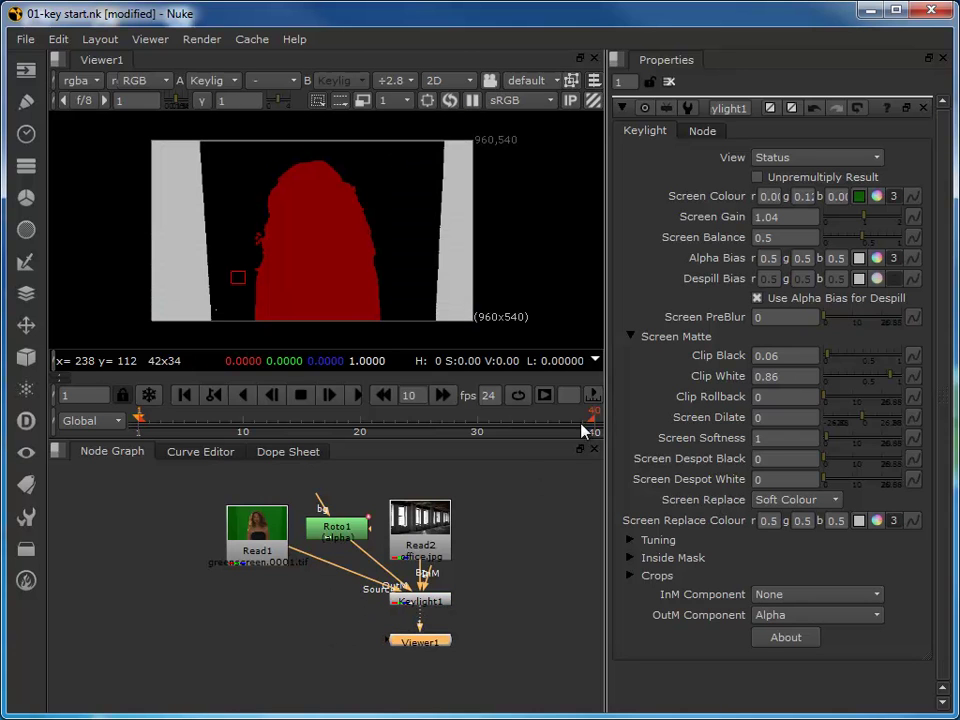
- Switch Keylight1's View to Final Result and set its OutM Component to Inverted Alpha
click(785, 157)
click(800, 196)
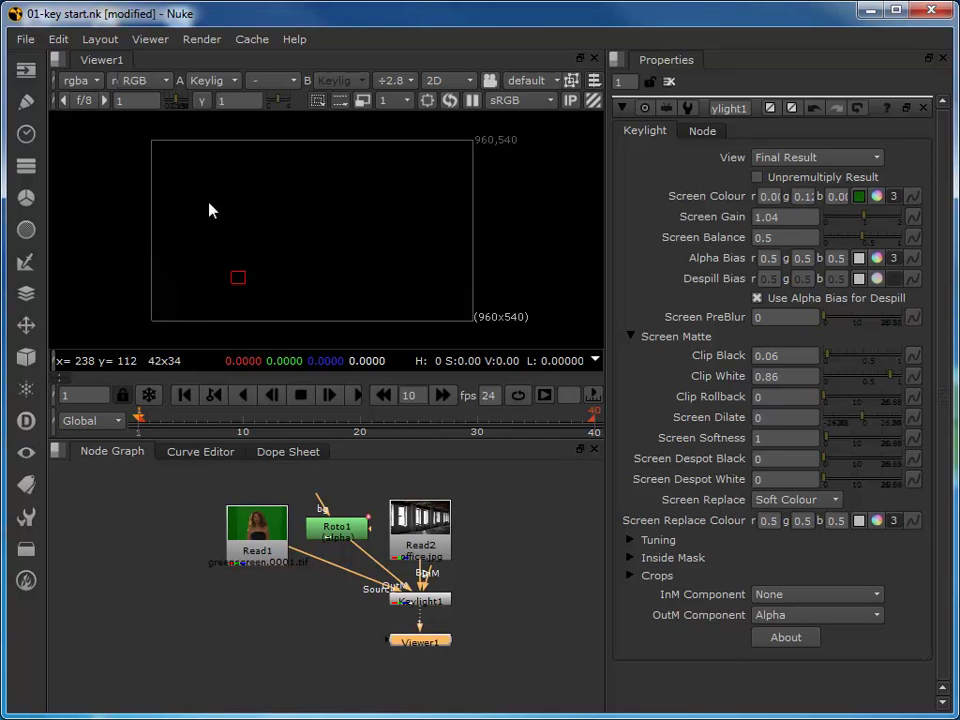
click(796, 620)
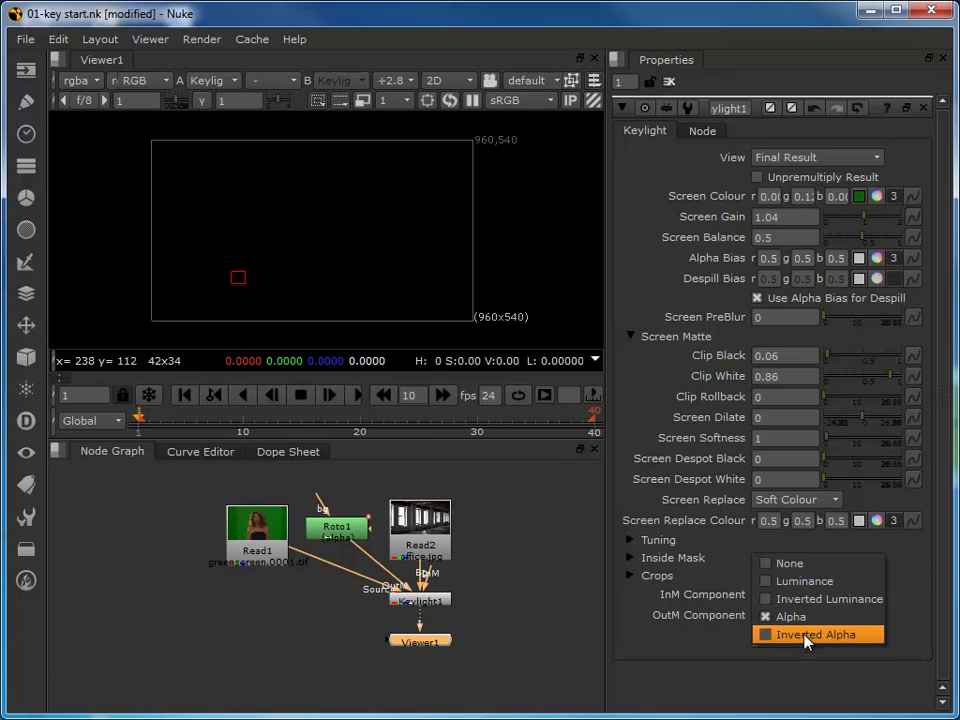
click(806, 637)
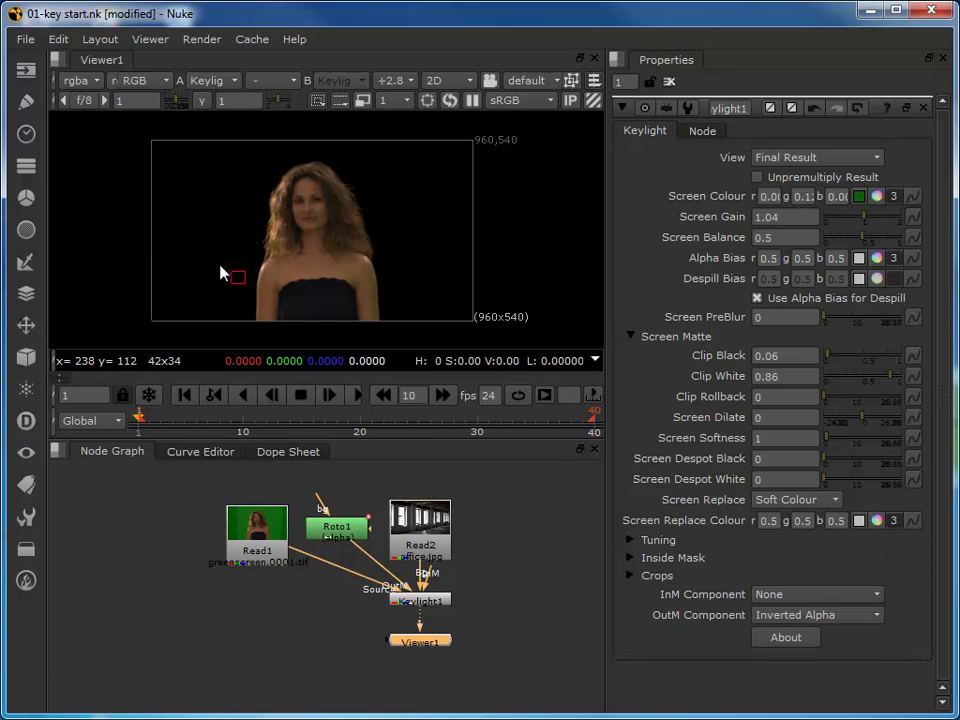
- Check the garbage matte in Keylight1's Status view, and set View to Composite
click(801, 160)
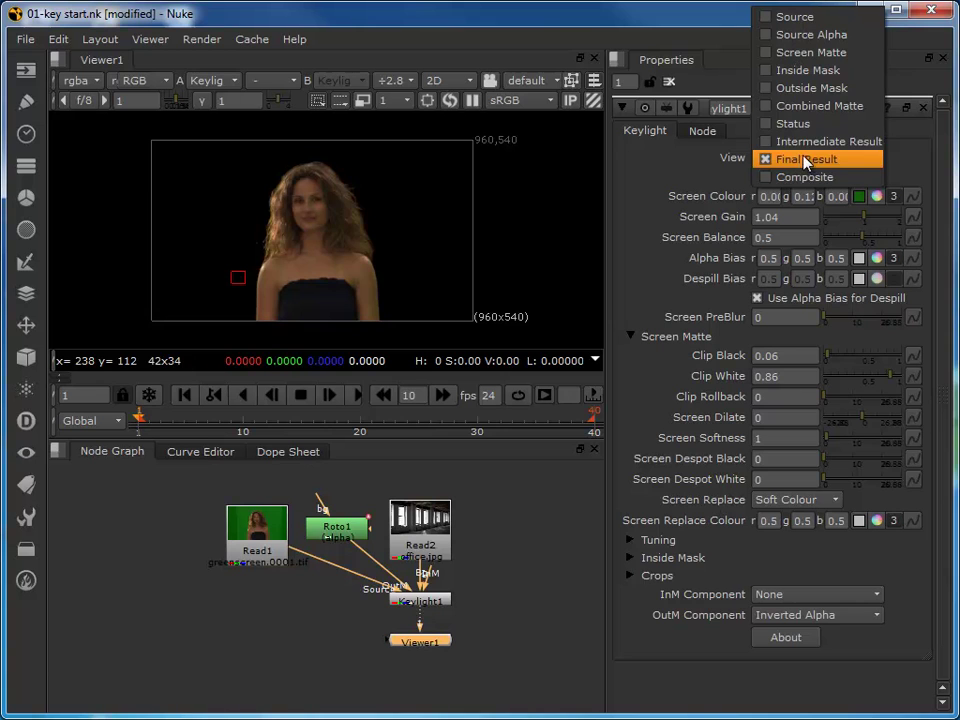
click(799, 123)
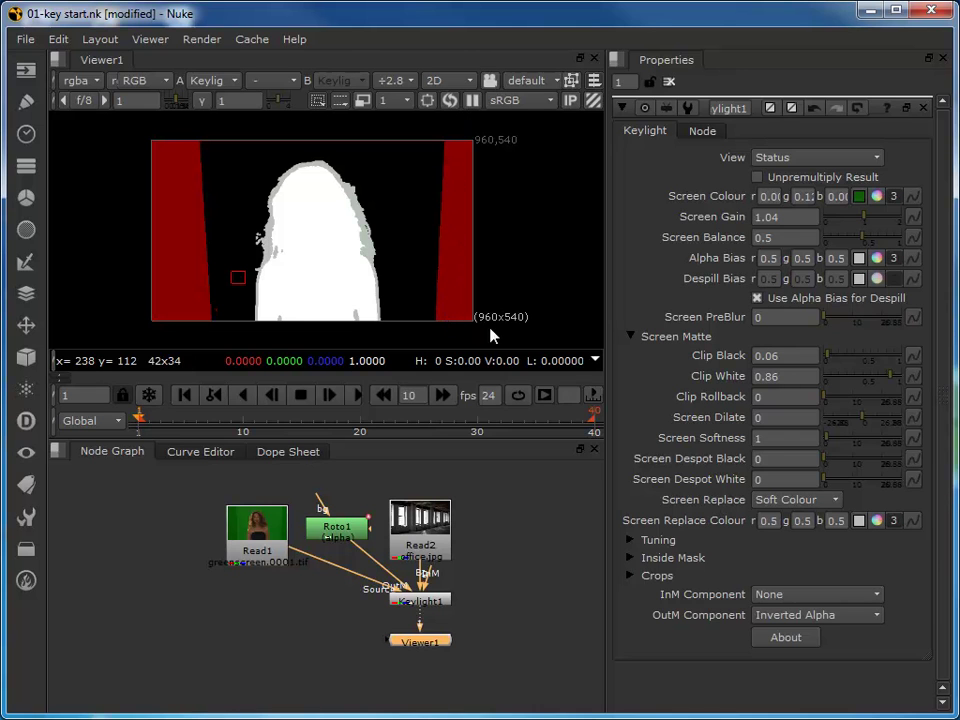
click(797, 157)
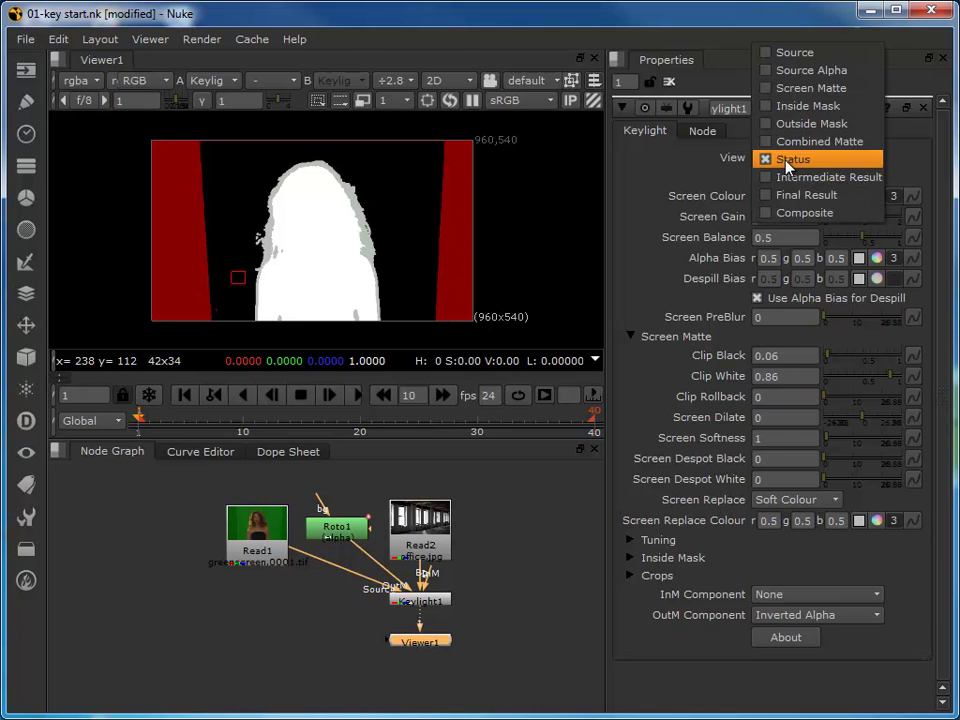
click(793, 212)
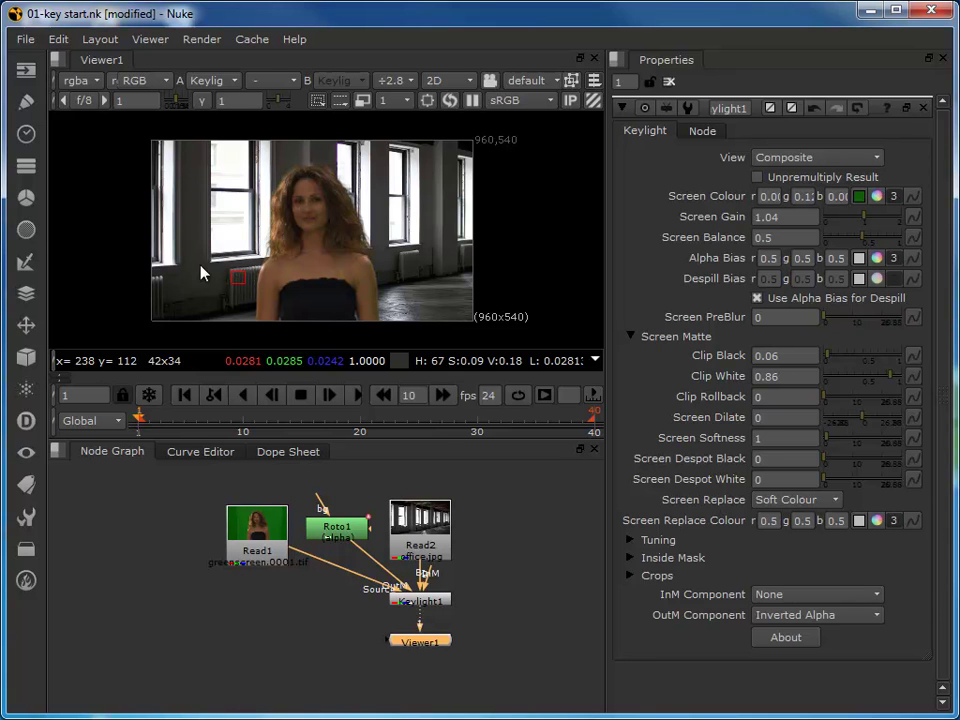
- Compare the composite without the garbage matte by setting OutM Component to None, and restore it to Inverted Alpha
click(800, 616)
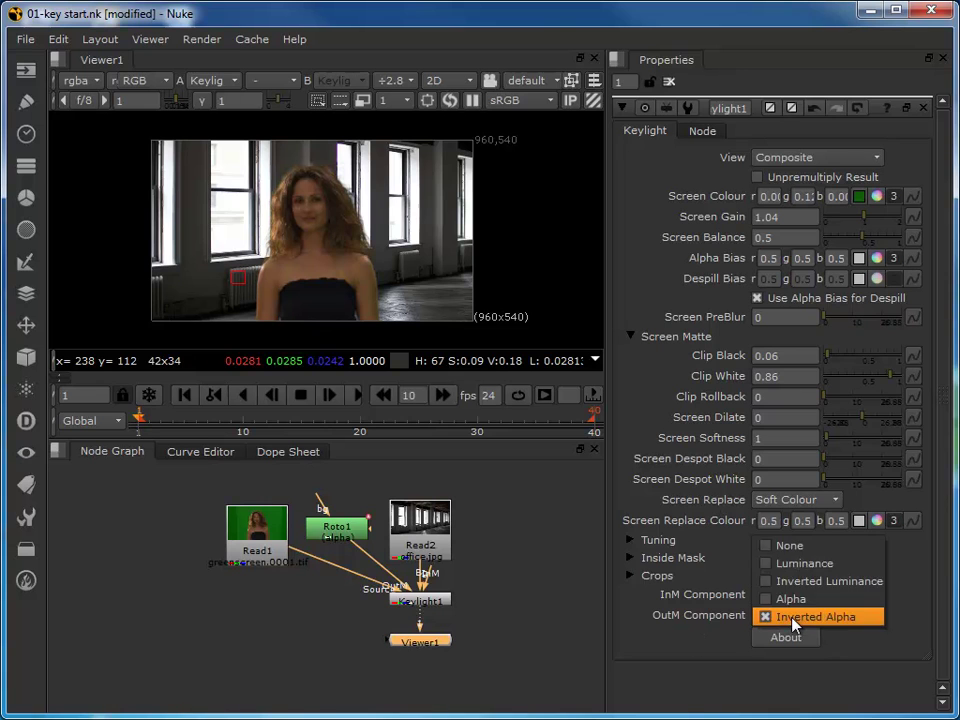
click(790, 546)
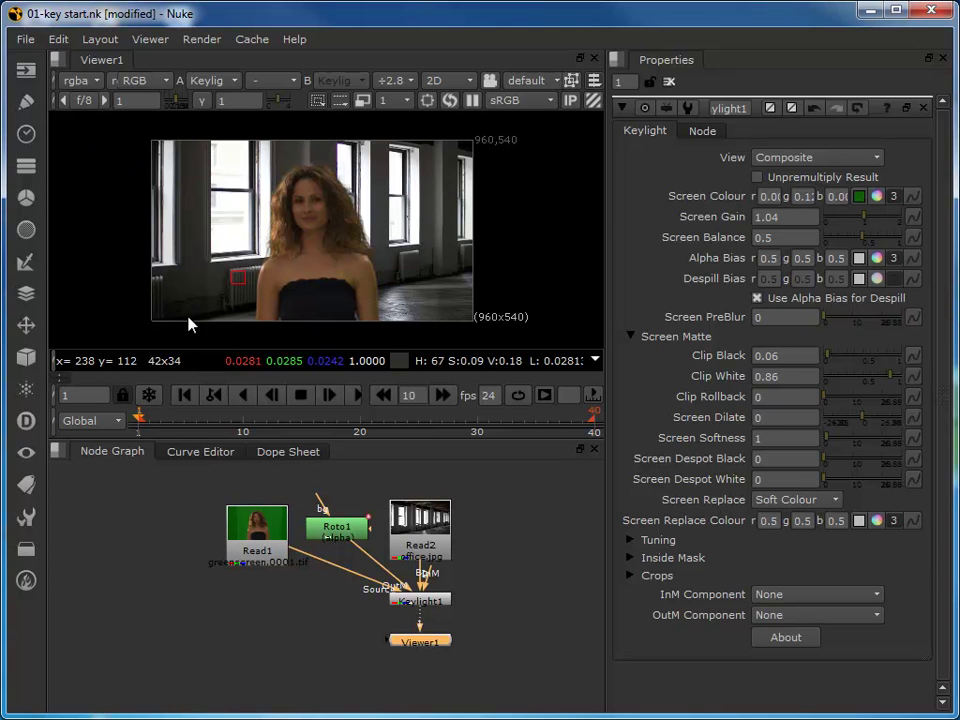
click(767, 617)
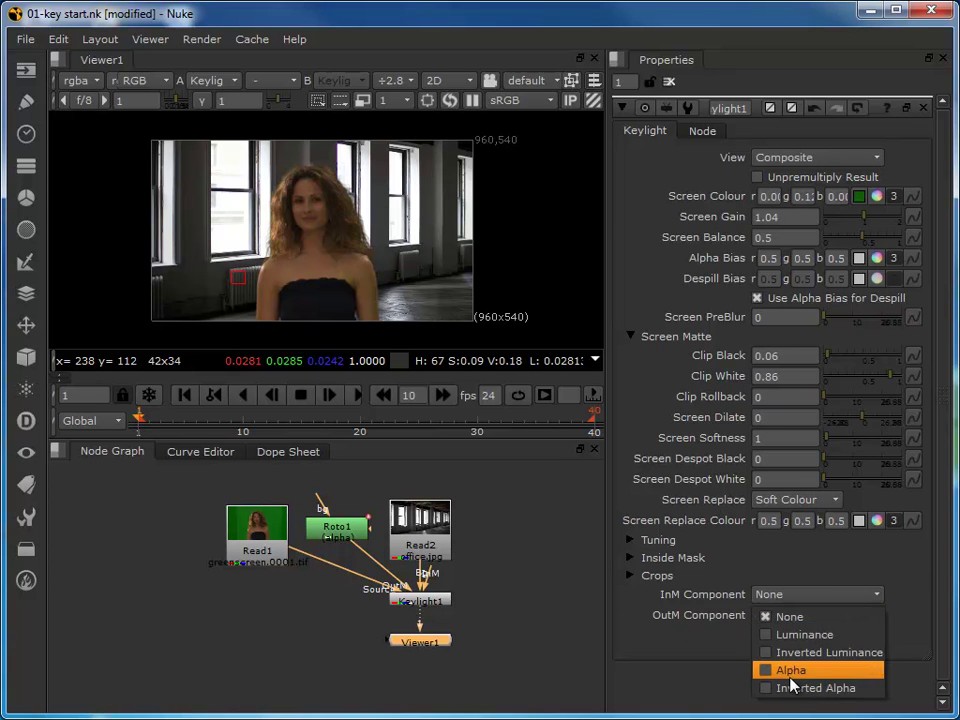
click(792, 689)
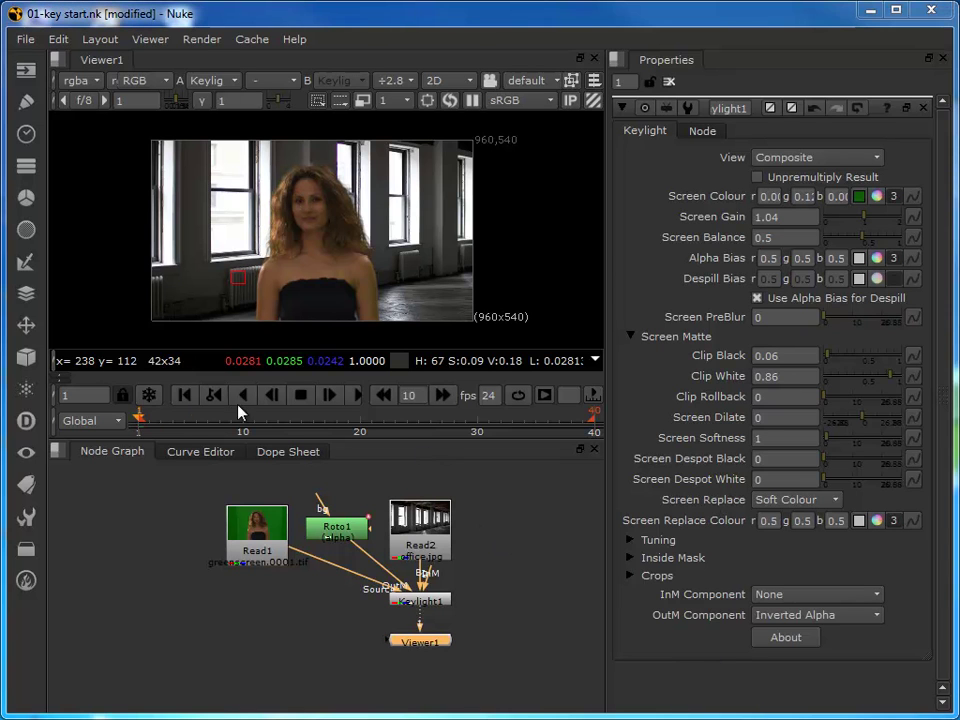
- Examine the woman's hair and shoulder edges against the office background up close in the Composite view
click(799, 165)
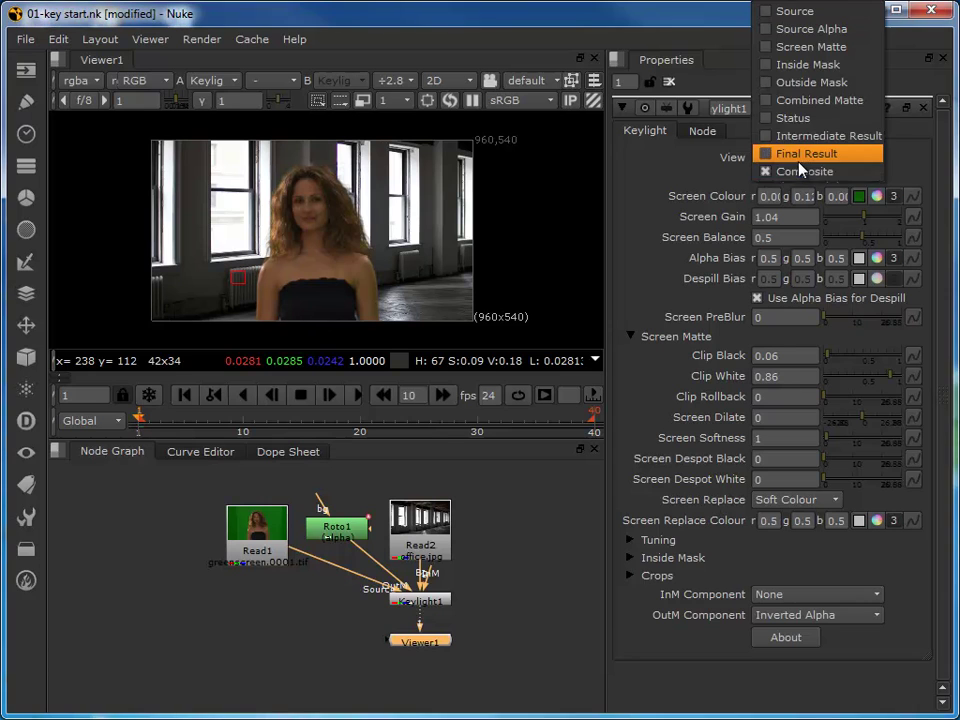
click(799, 175)
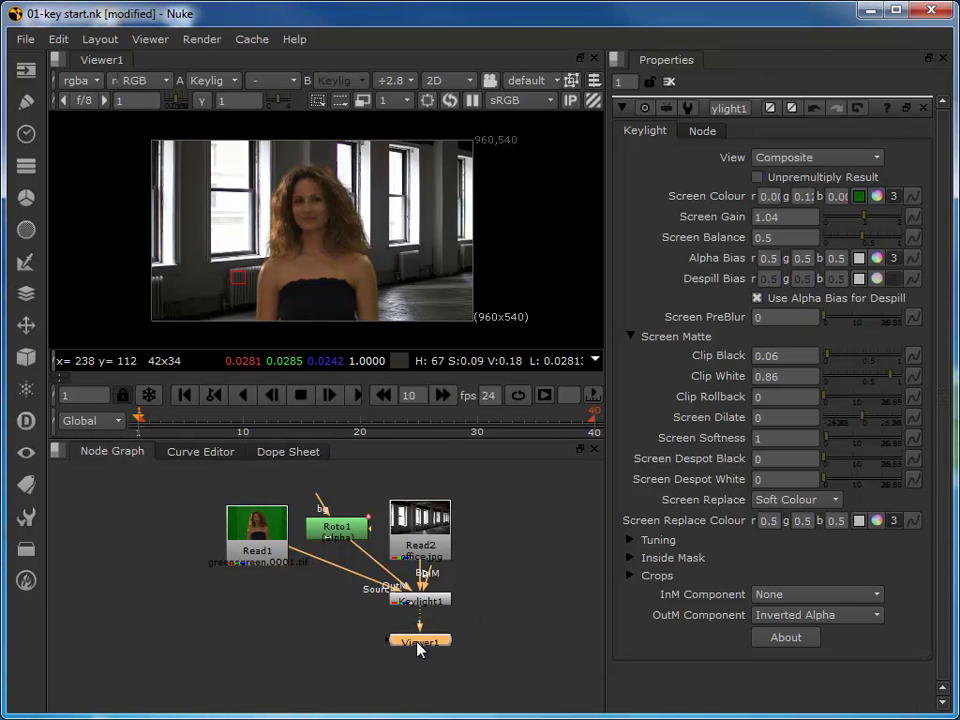
drag(420, 650, 420, 644)
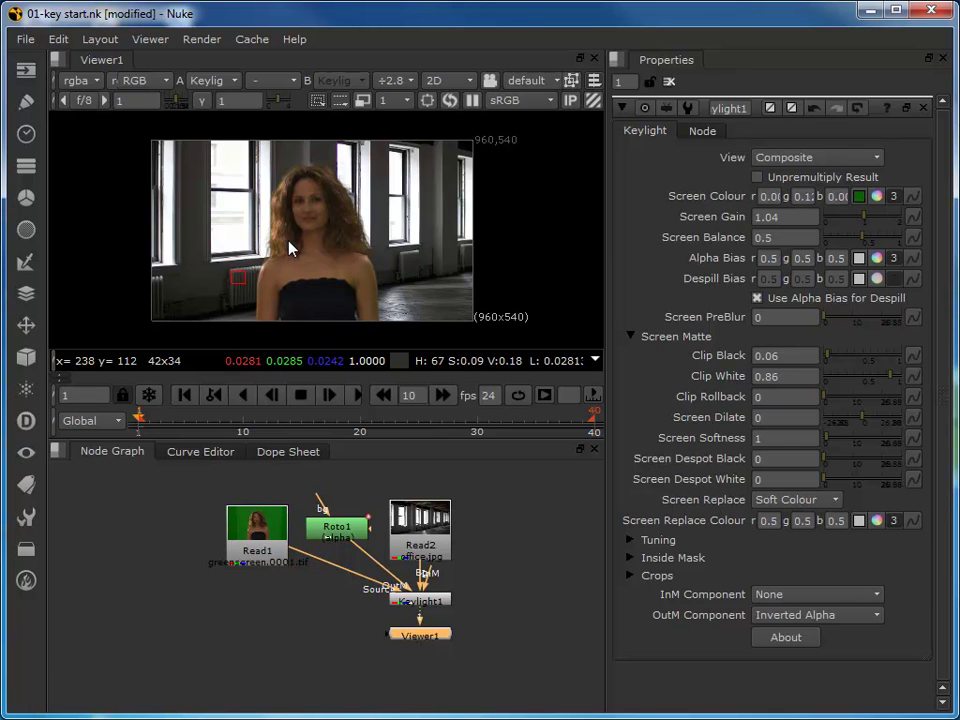
scroll(289, 248, up, 2)
scroll(296, 218, up, 2)
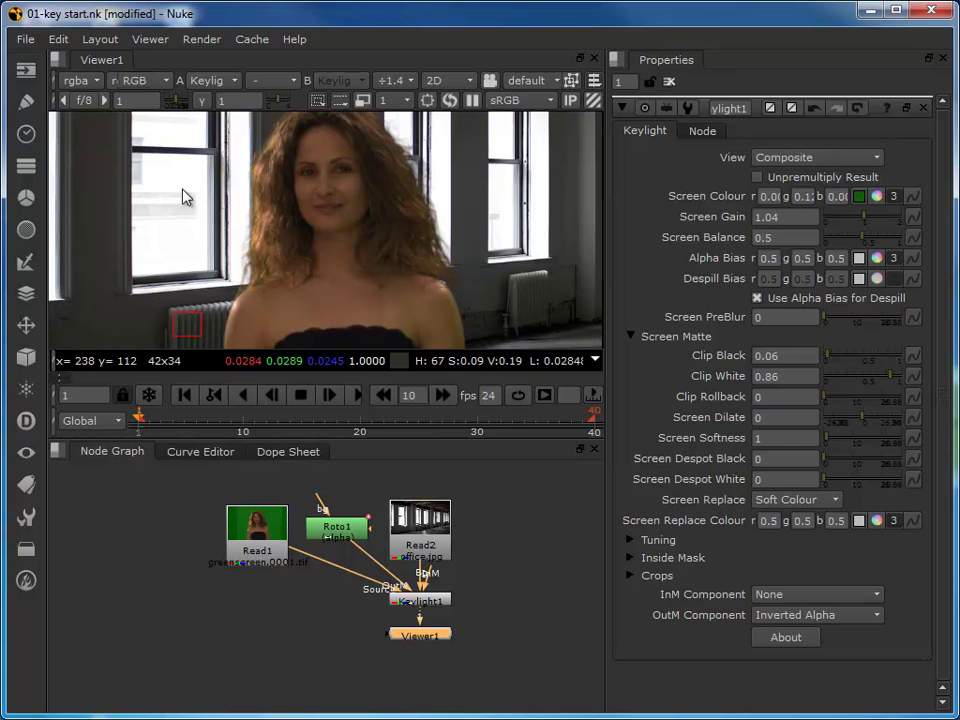
scroll(408, 248, down, 2)
scroll(408, 248, up, 1)
scroll(317, 248, up, 3)
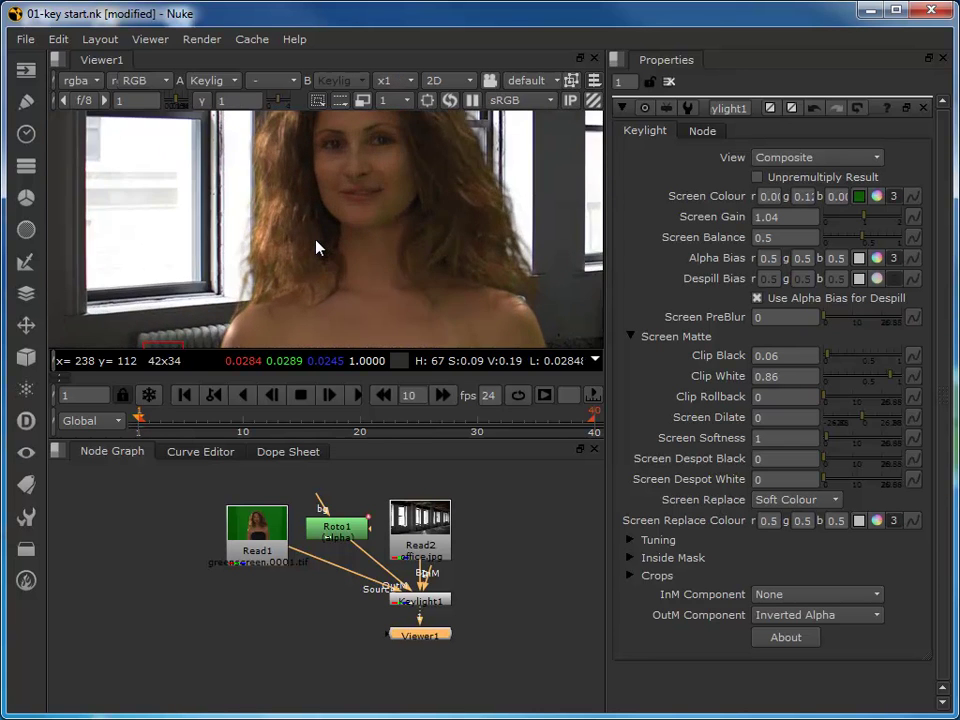
scroll(317, 246, up, 1)
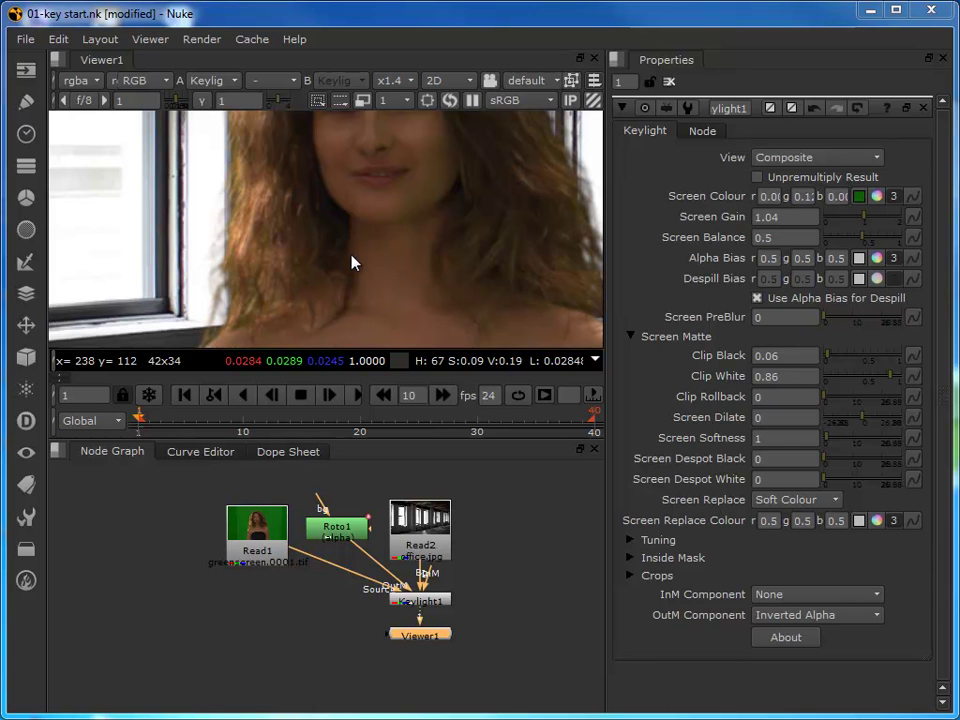
scroll(365, 228, down, 5)
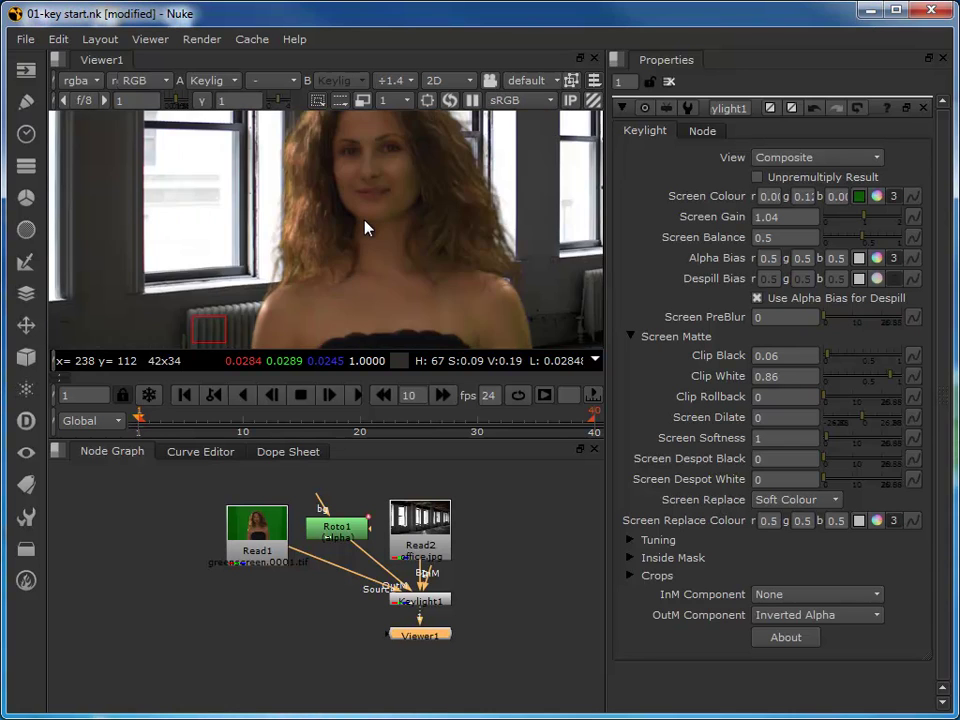